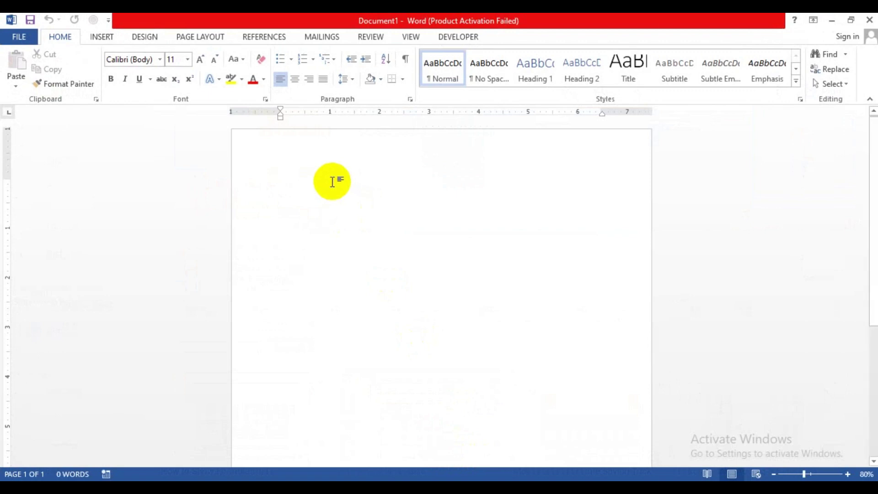
Review Page Layout's paper sizes without changing anything, leaving the page at Letter 8.5" x 11"
scroll(334, 182, "down", 3)
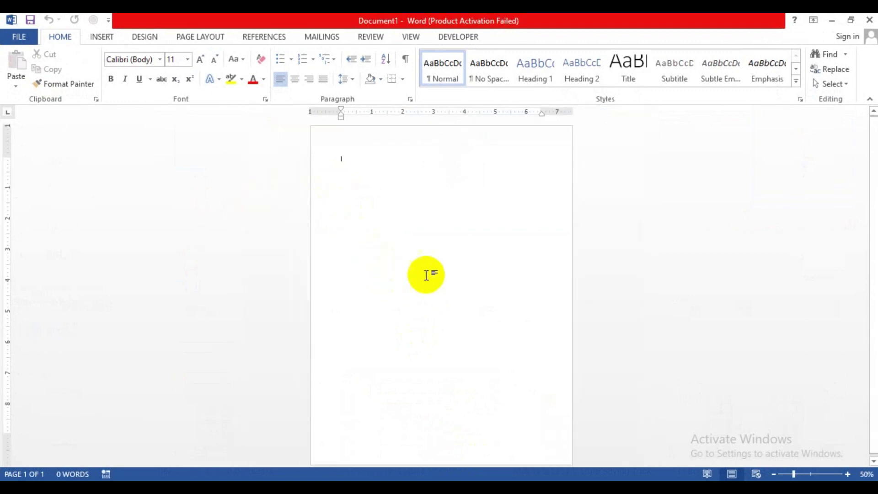
scroll(490, 360, "down", 1)
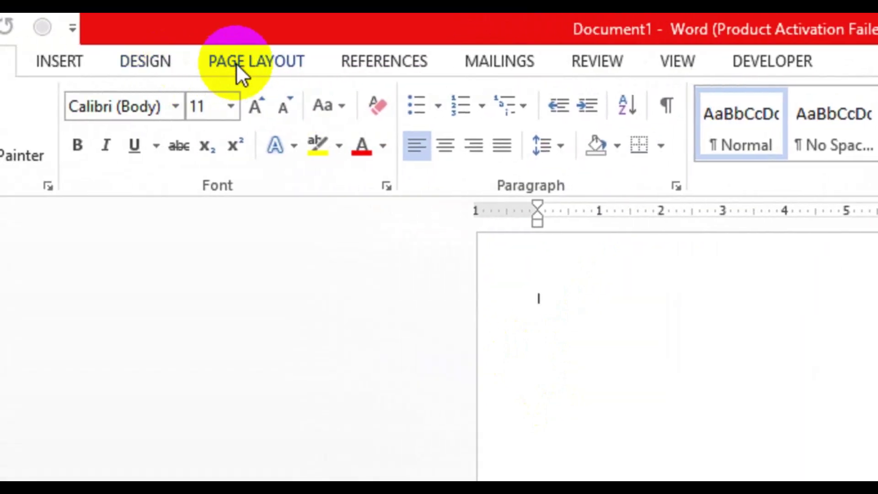
left_click(236, 63)
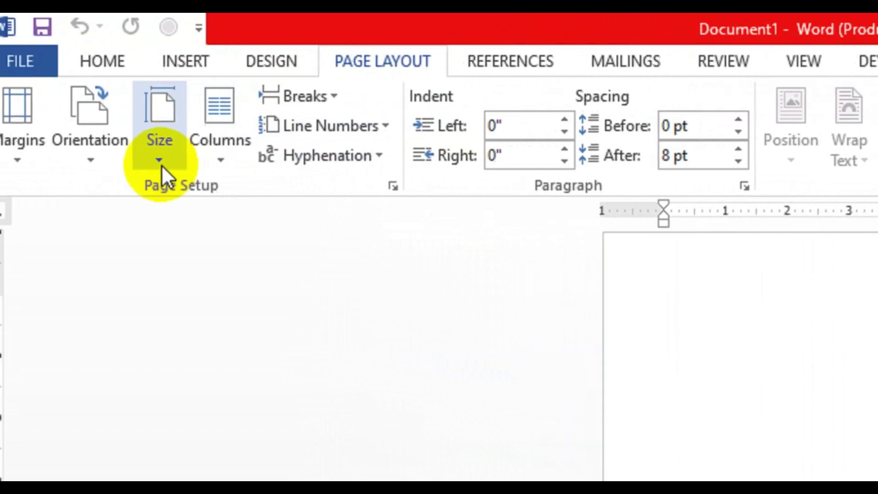
left_click(159, 163)
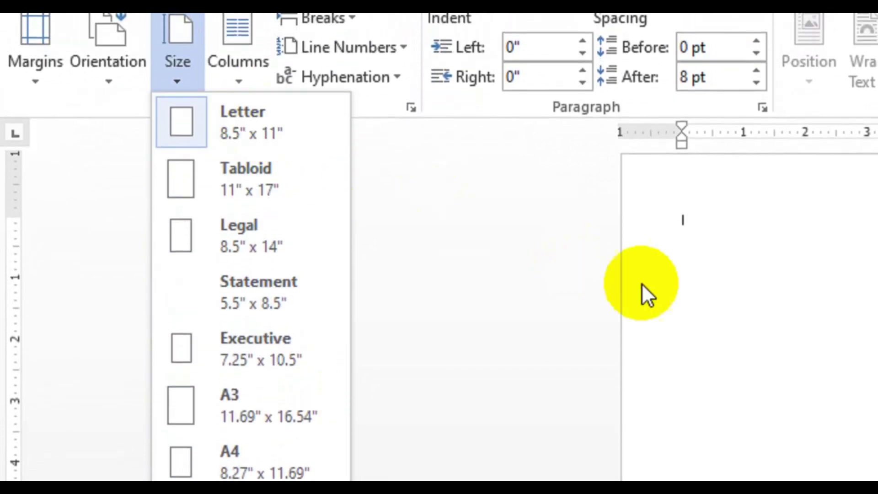
left_click(666, 281)
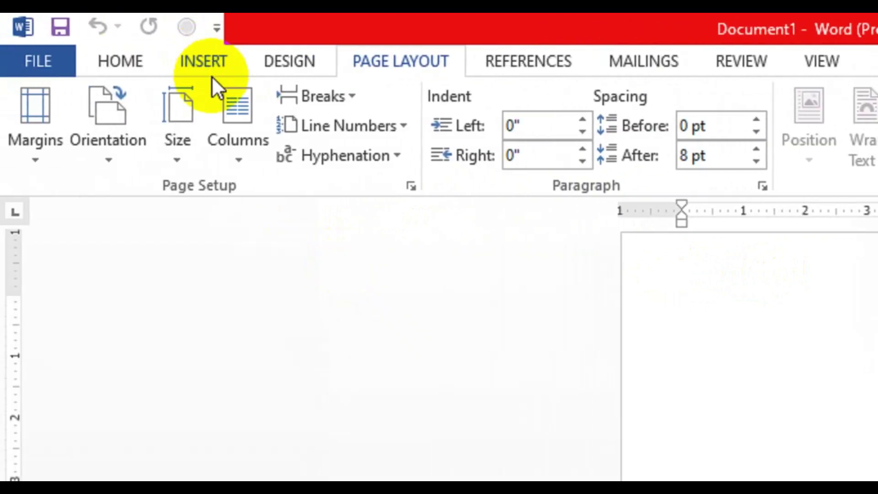
Add blank lines at the top, then insert a 4-column by 7-row table
left_click(212, 63)
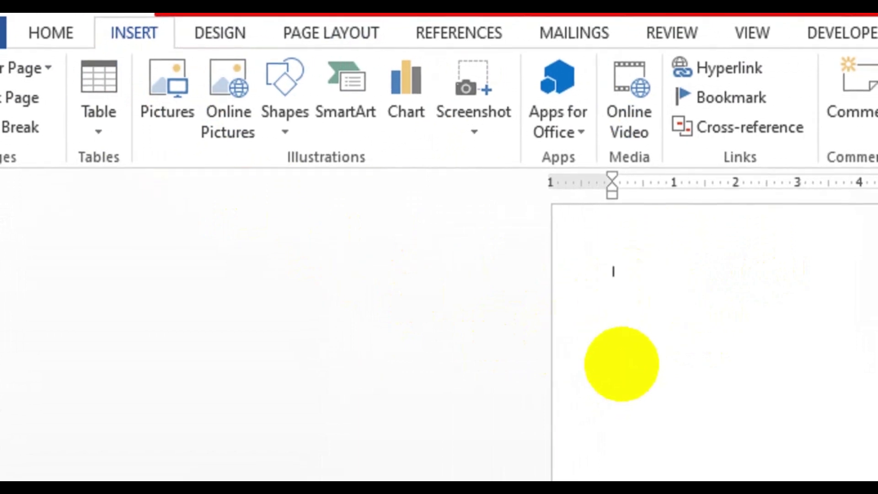
key("Return")
key("Return")
key("Return")
key("Return")
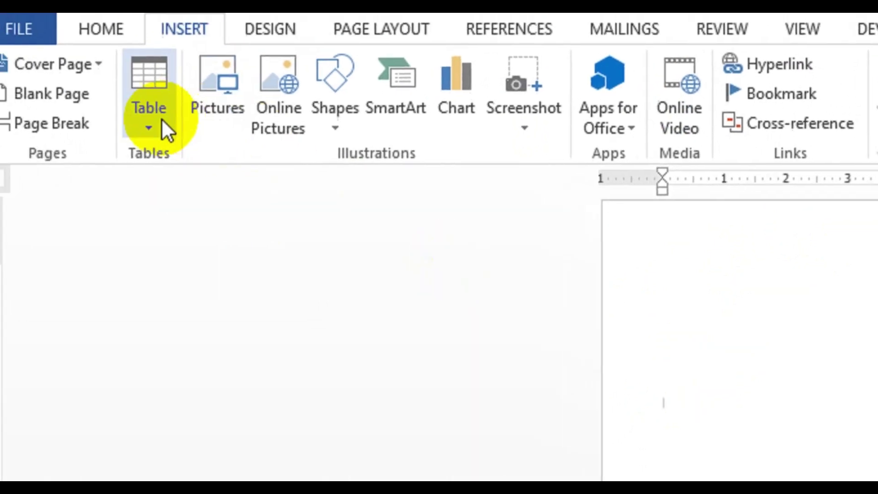
left_click(180, 130)
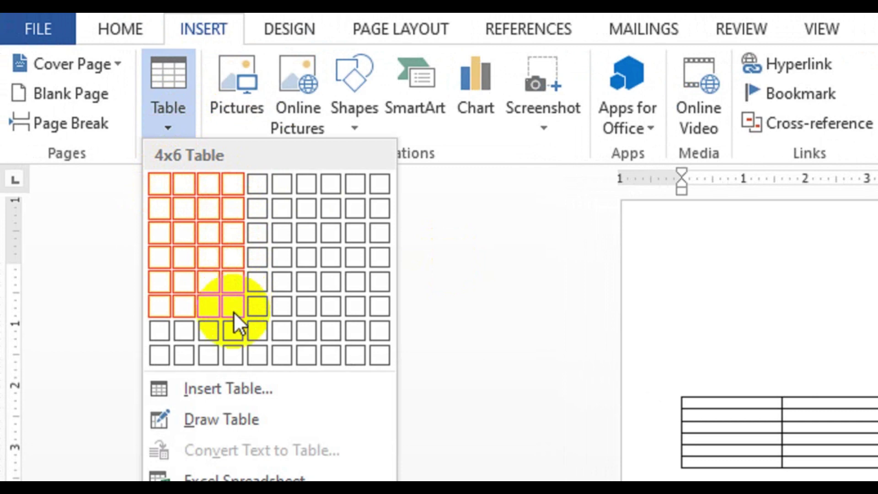
left_click(233, 324)
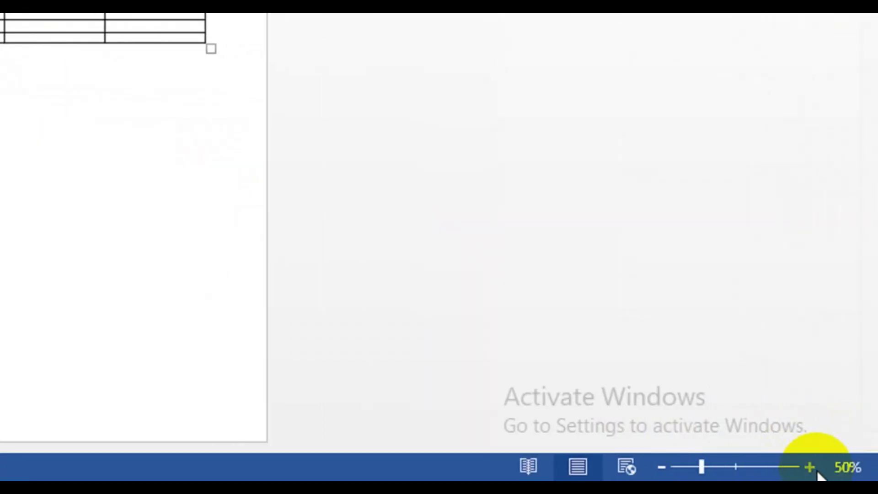
Zoom in and drag the table's bottom corner down so the rows become much taller
left_click(810, 467)
left_click(810, 466)
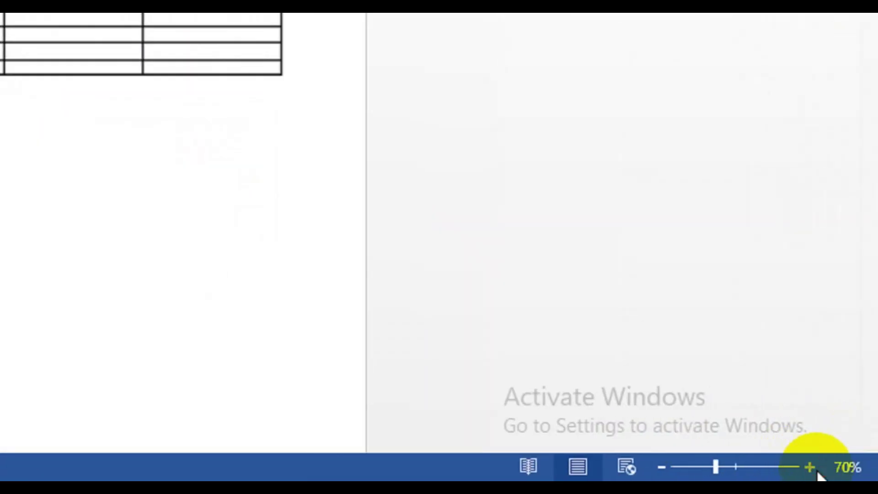
left_click(810, 467)
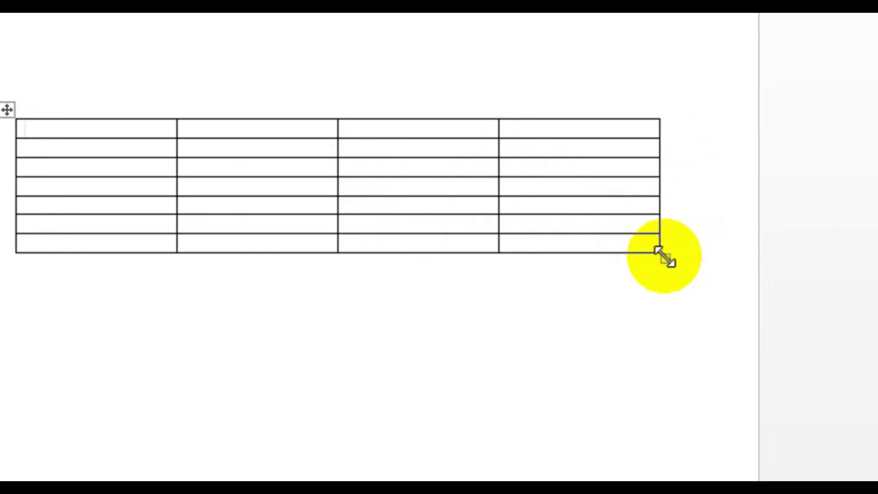
left_click_drag(686, 256, 658, 366)
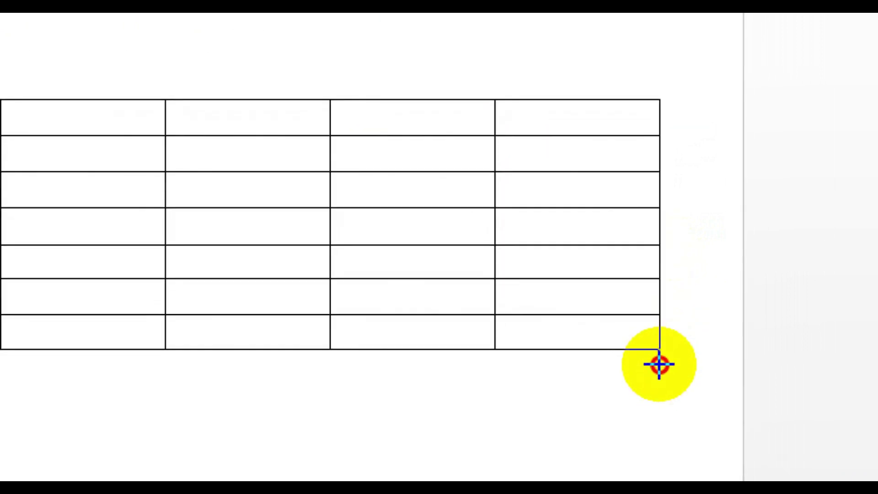
left_click_drag(659, 366, 651, 360)
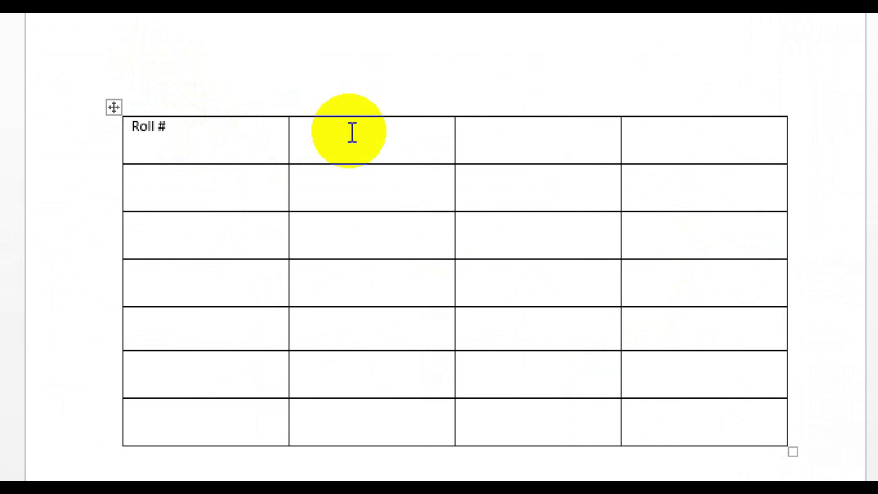
Merge the last three cells of the first row into a single roll-number cell
left_click_drag(355, 131, 662, 135)
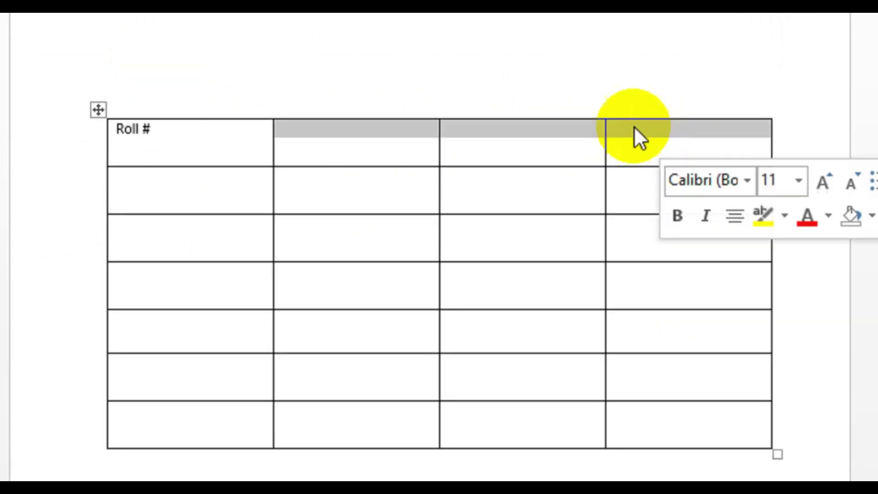
left_click(631, 67)
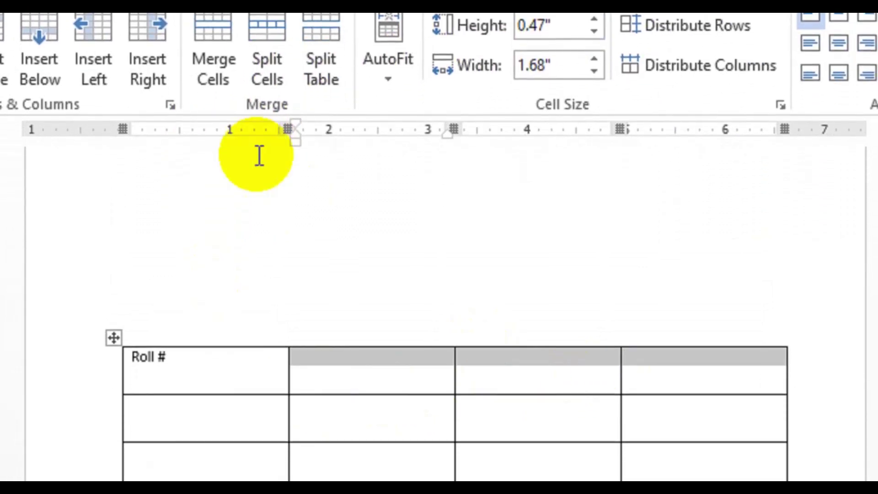
left_click(222, 132)
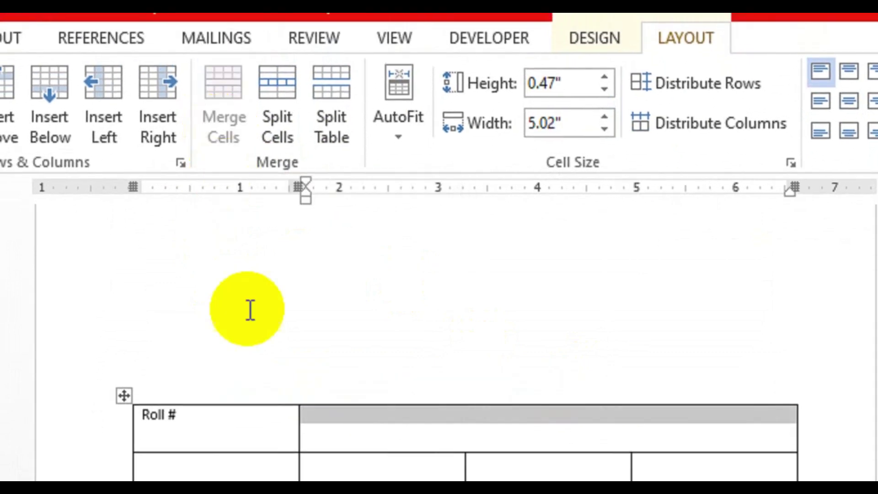
left_click(382, 356)
left_click(592, 356)
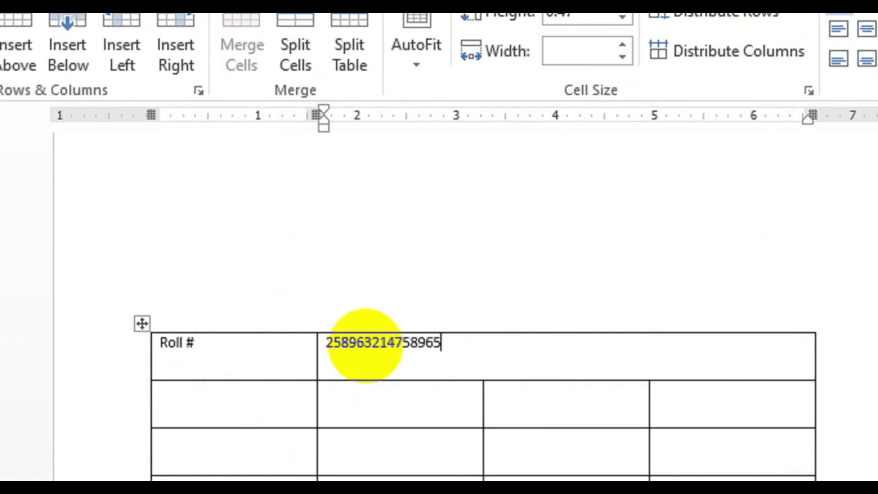
left_click(189, 412)
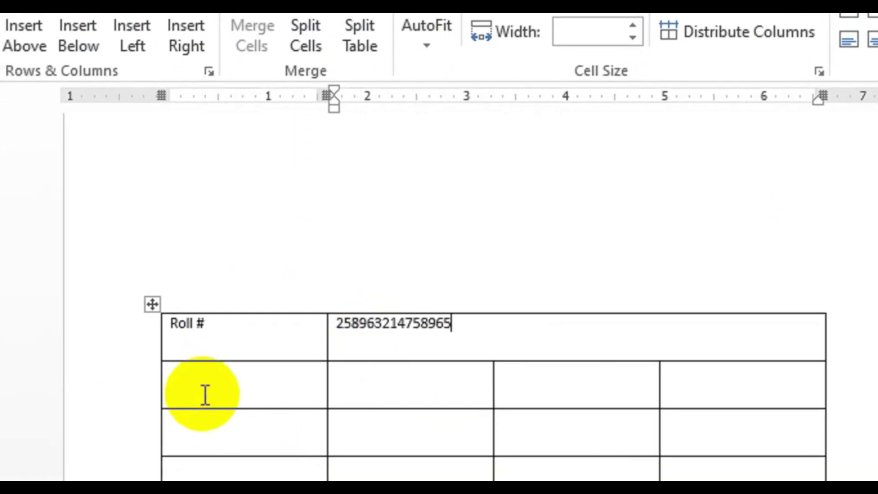
type("Induction/Batch")
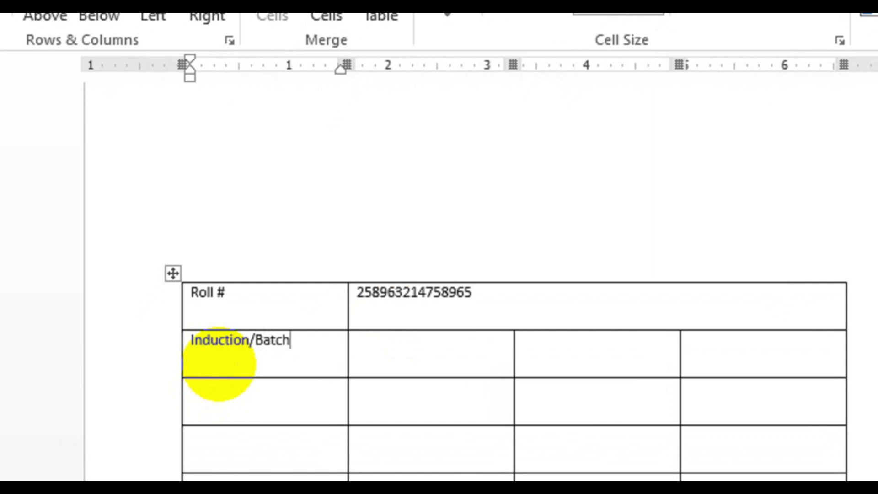
Fill the remaining Induction/Batch row cells, ending with Matric Science
scroll(242, 366, "down", 1)
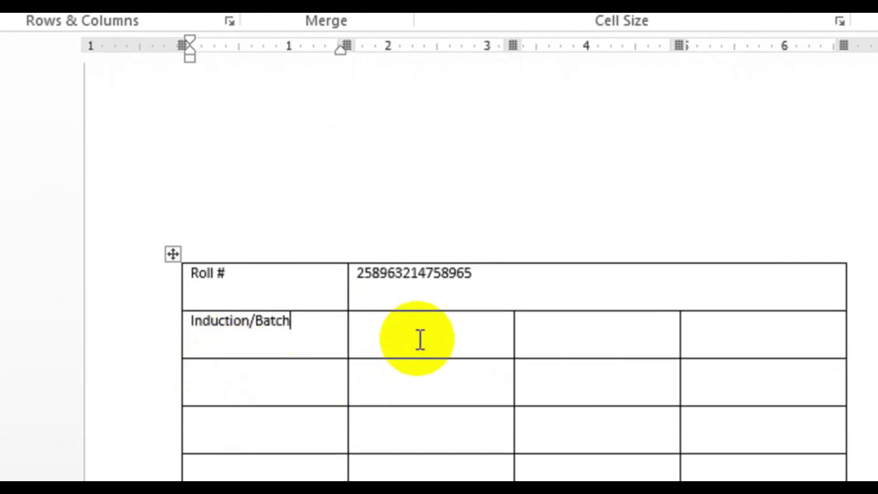
left_click(420, 334)
type("2018")
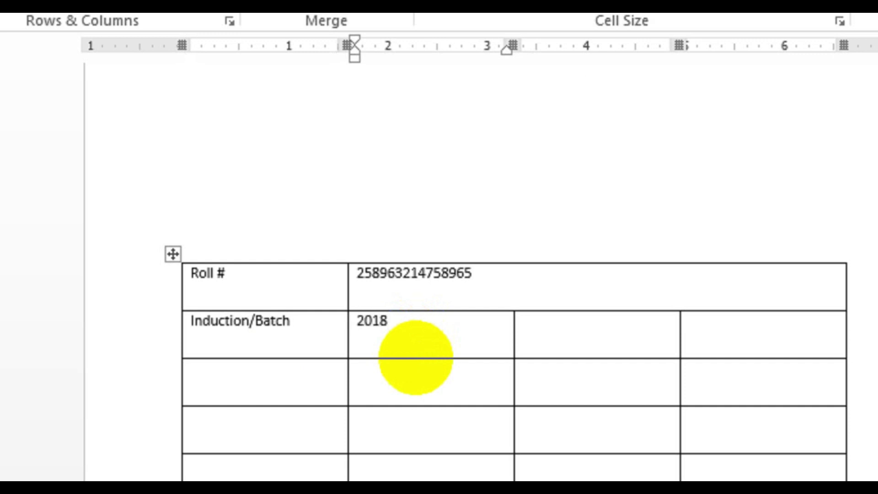
left_click(575, 329)
type("Group")
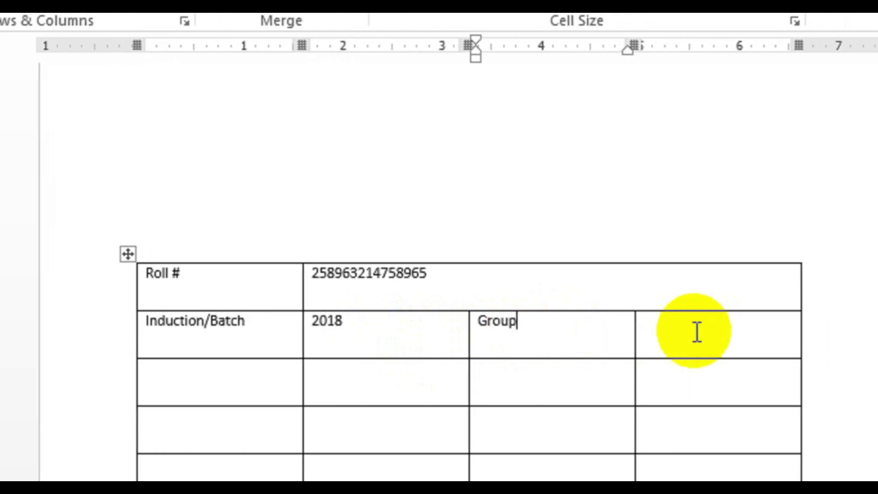
left_click(732, 331)
type("Matr")
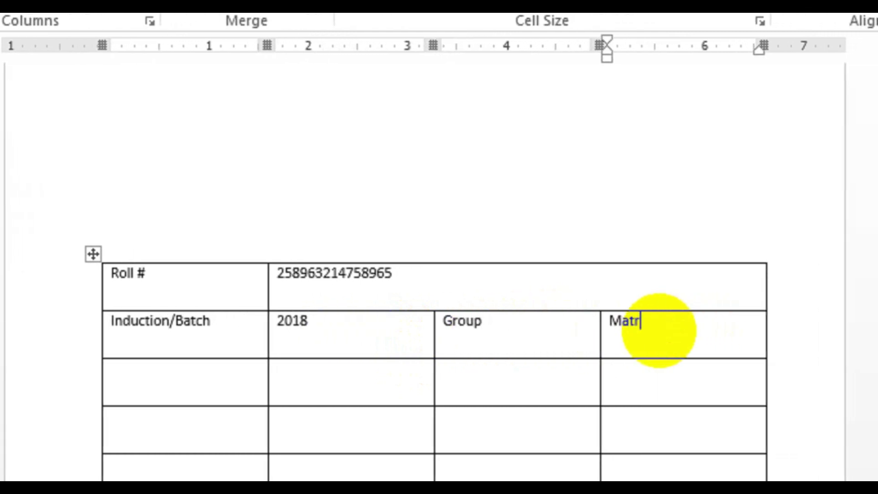
type("ic Scien")
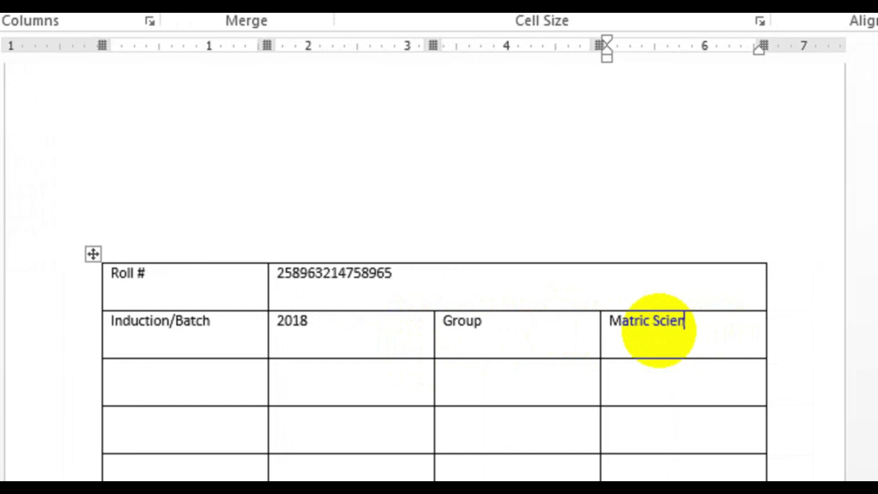
type("ce")
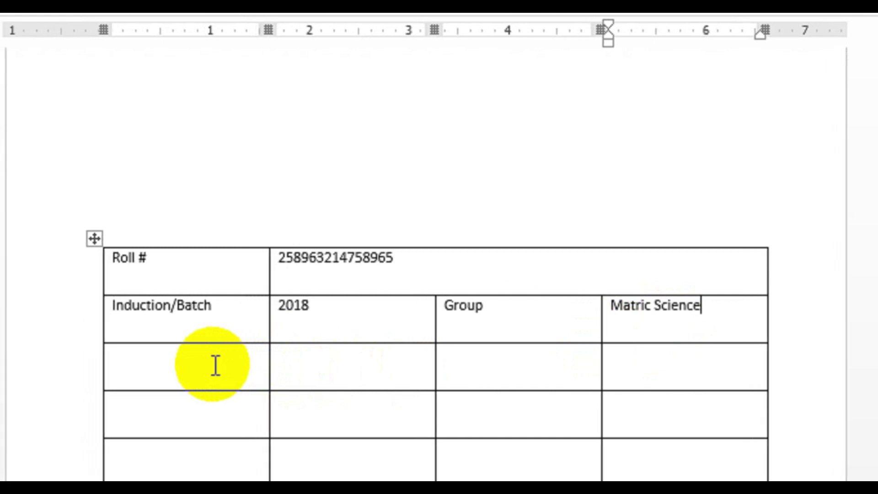
Fill row three with Name, the student's name, Category and Assistant
left_click(218, 366)
type("Name")
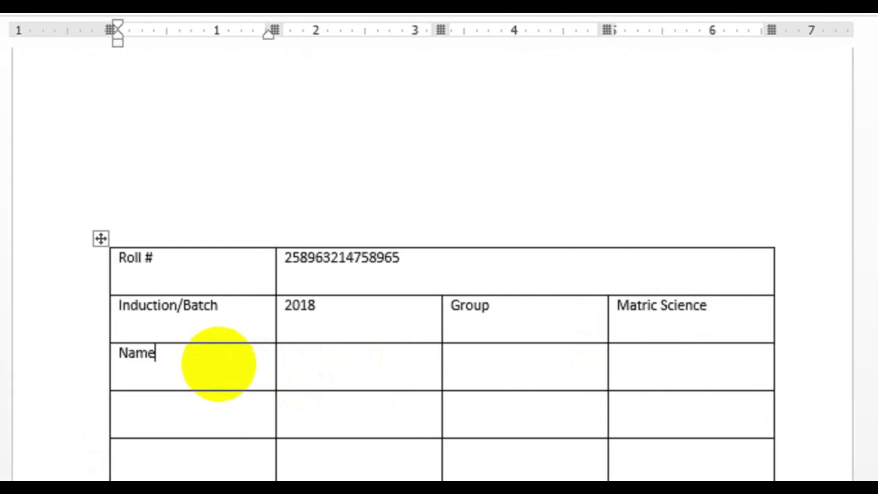
key("Tab")
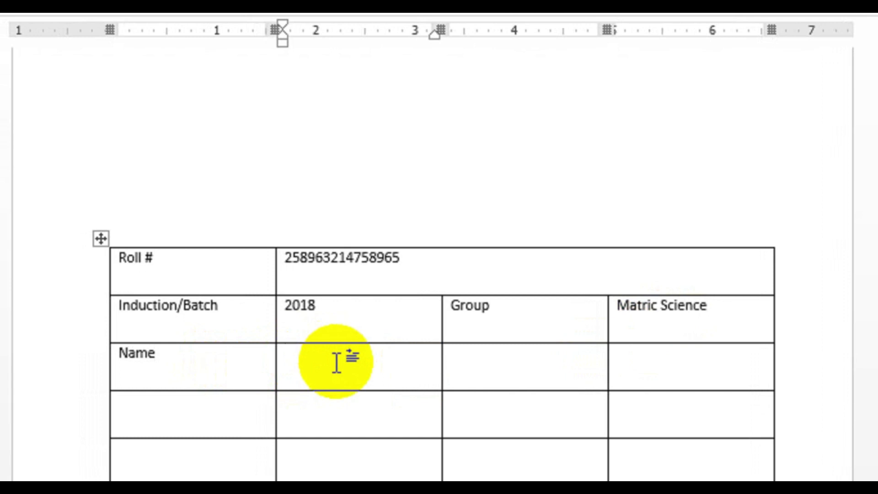
type("M.Ah")
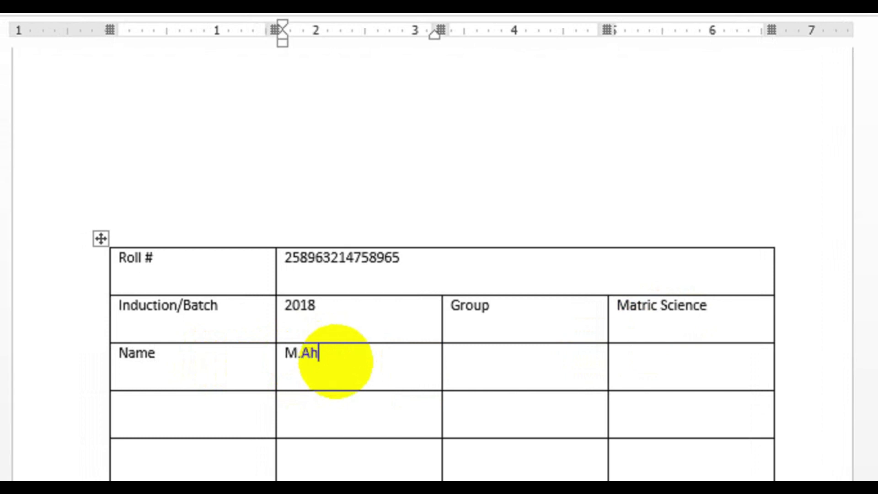
type("med")
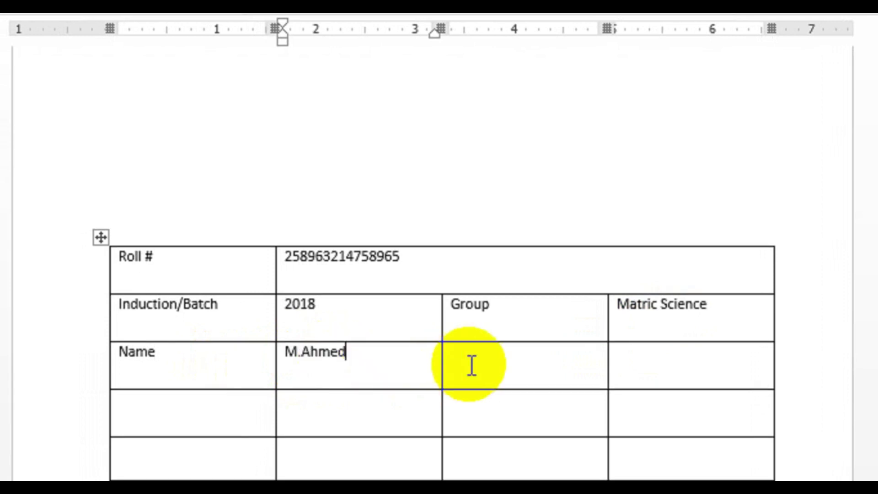
left_click(503, 364)
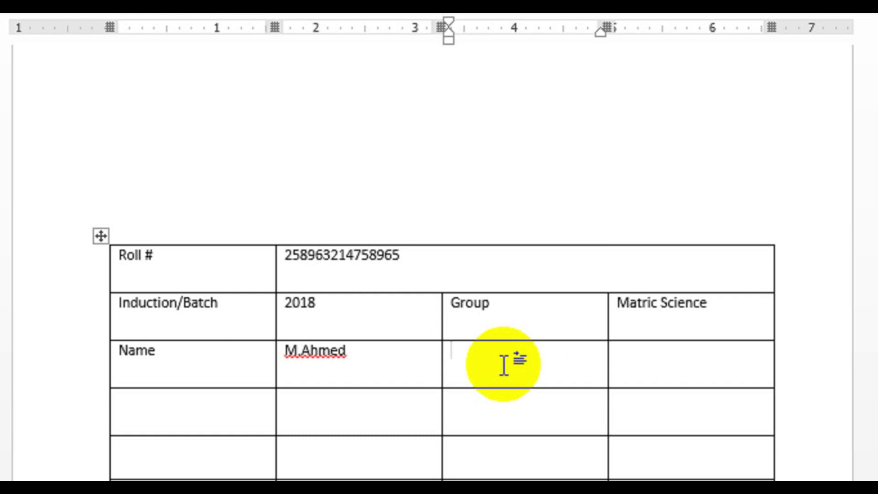
type("Categ")
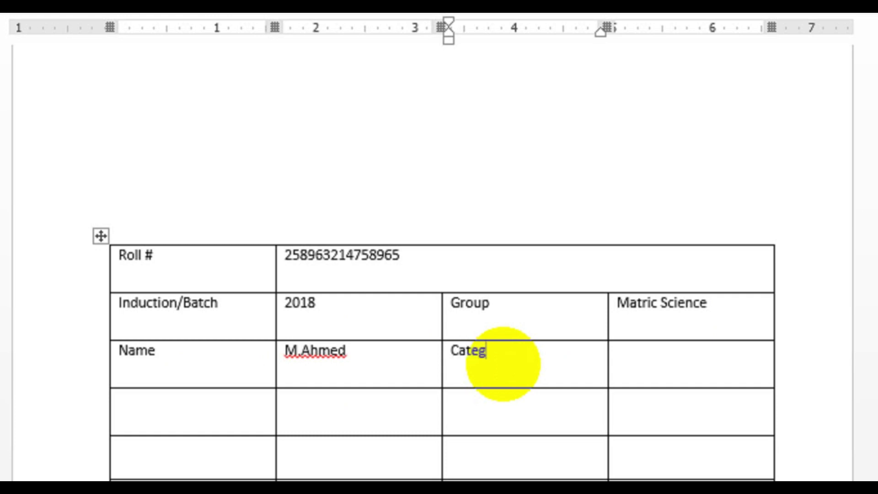
type("ory")
left_click(657, 365)
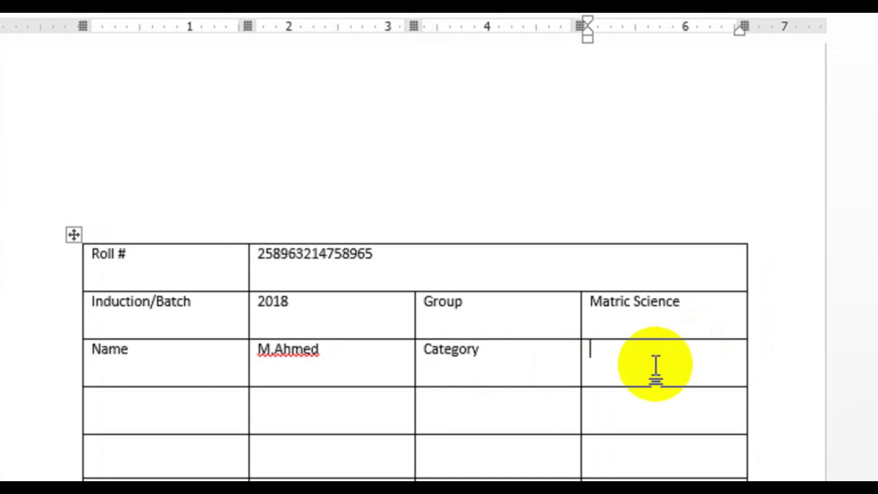
type("Assistan")
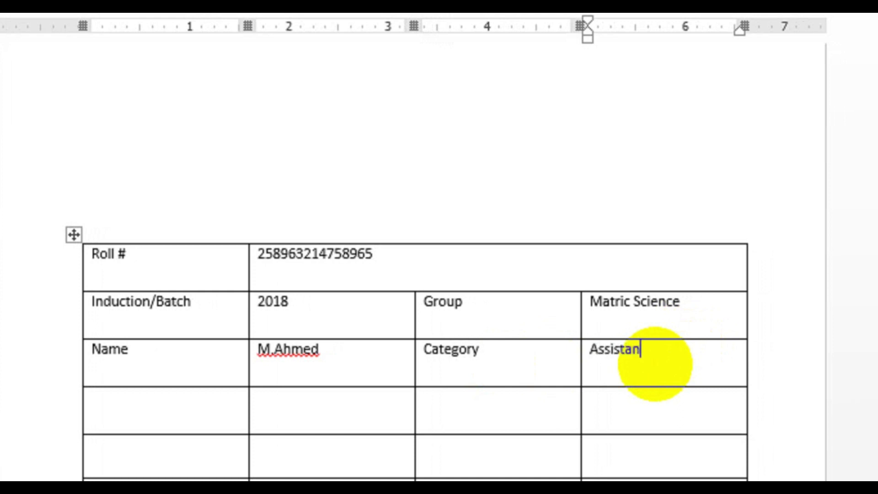
type("t")
Fill row four with CNIC # and the ID number, plus Test Date & Time 30-04-2015 1:00pm
left_click(217, 366)
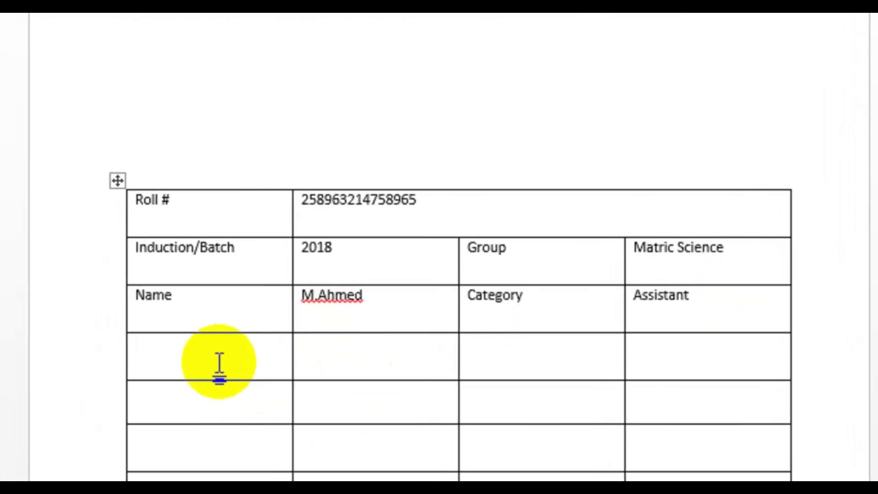
type("CNIC")
type(" #")
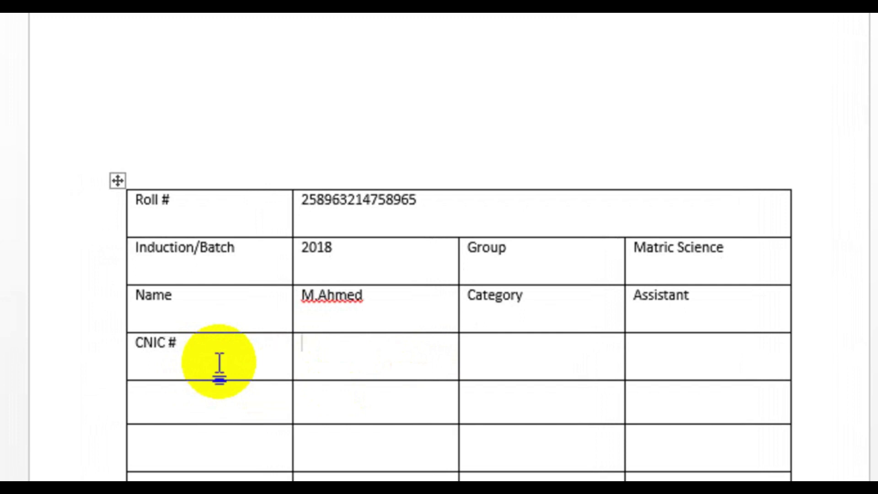
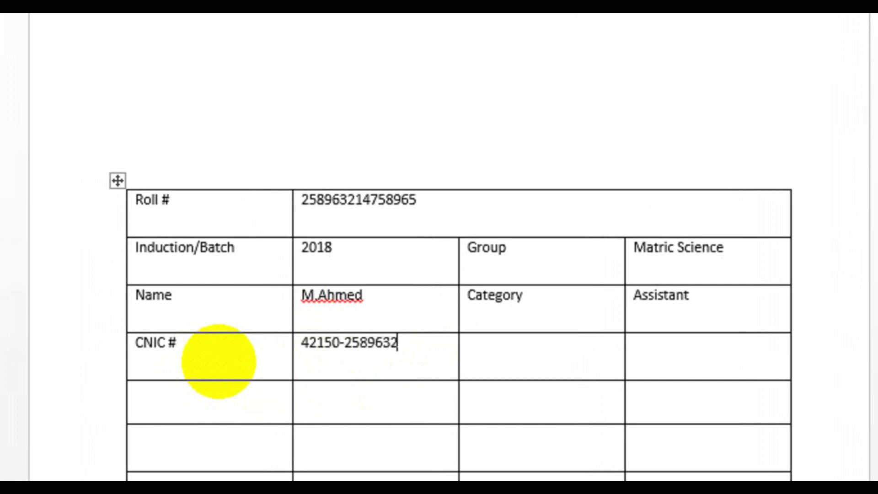
scroll(240, 371, "down", 1)
left_click(482, 349)
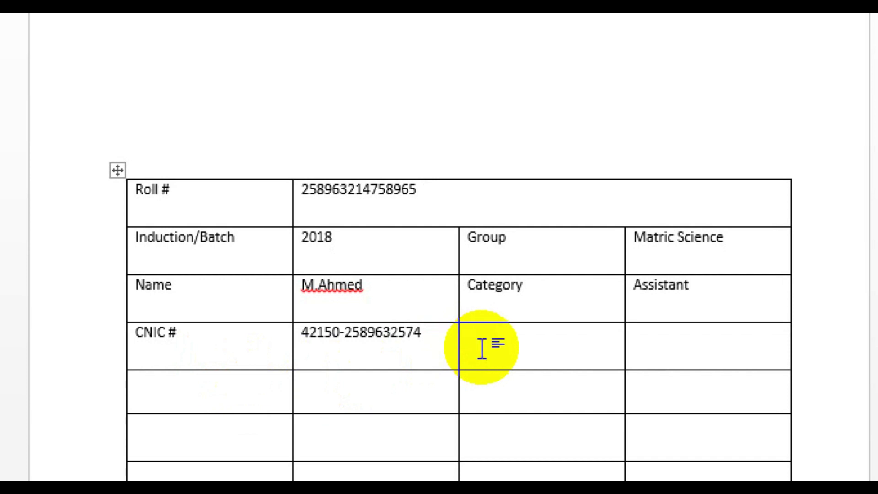
type("Test")
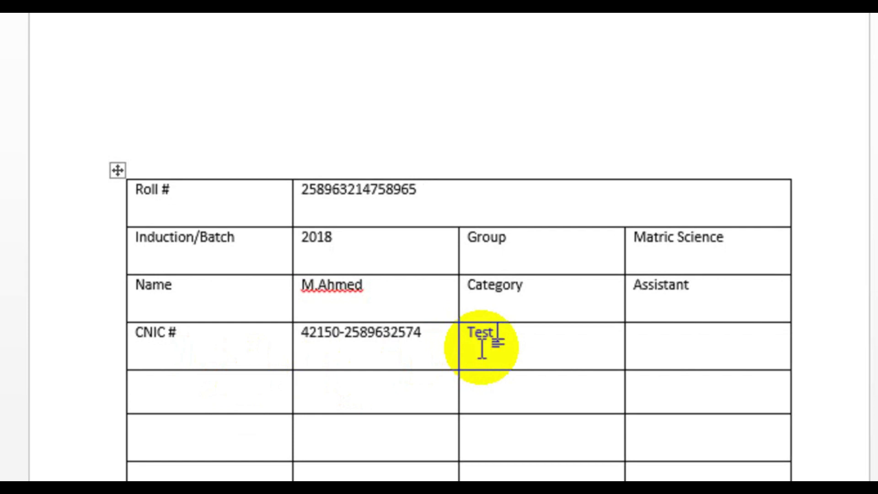
type(" Date ")
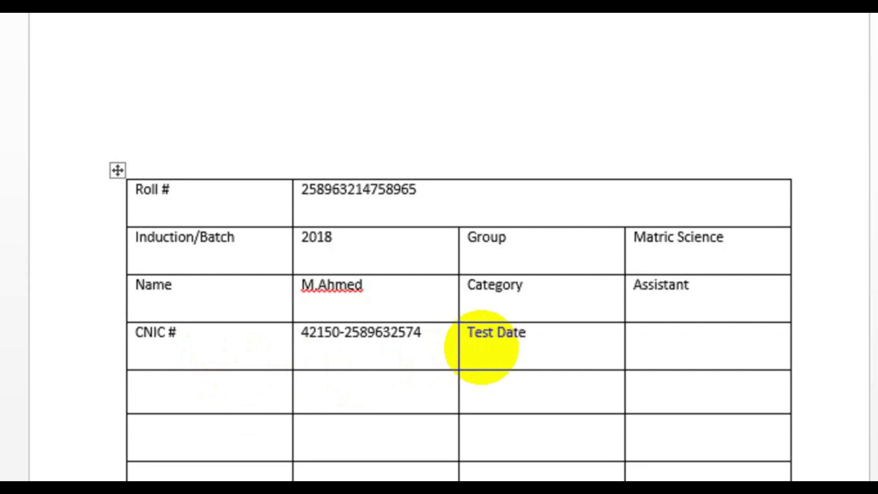
type("& T")
type("ime")
key("Tab")
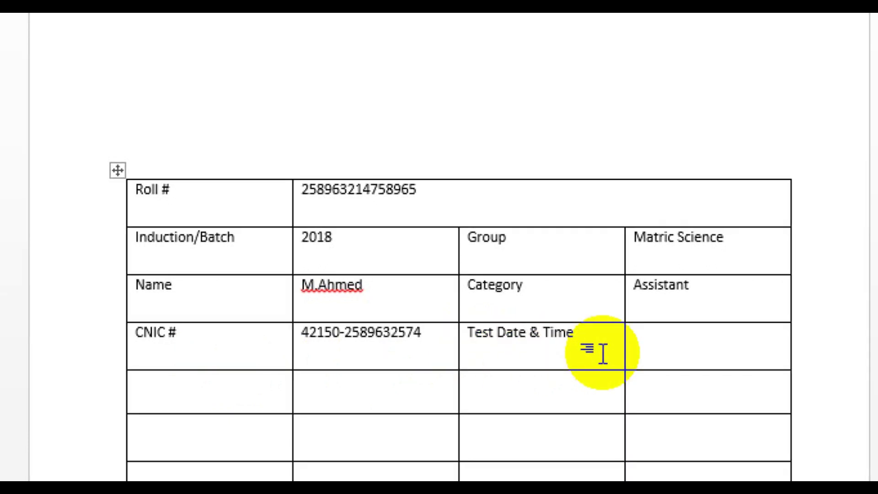
type("30-")
type("04")
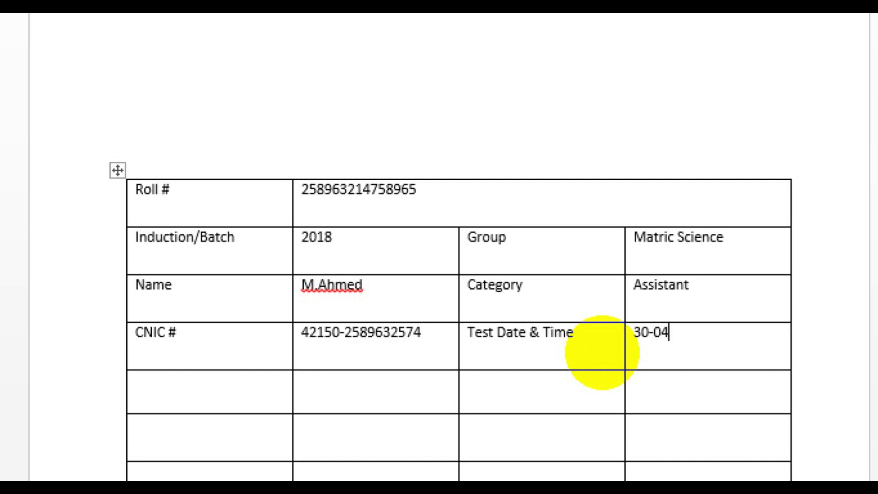
type("-2")
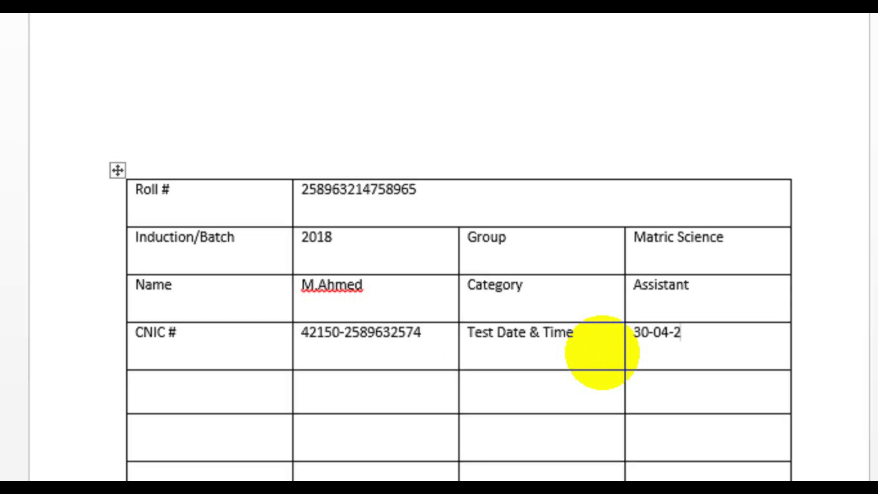
type("015")
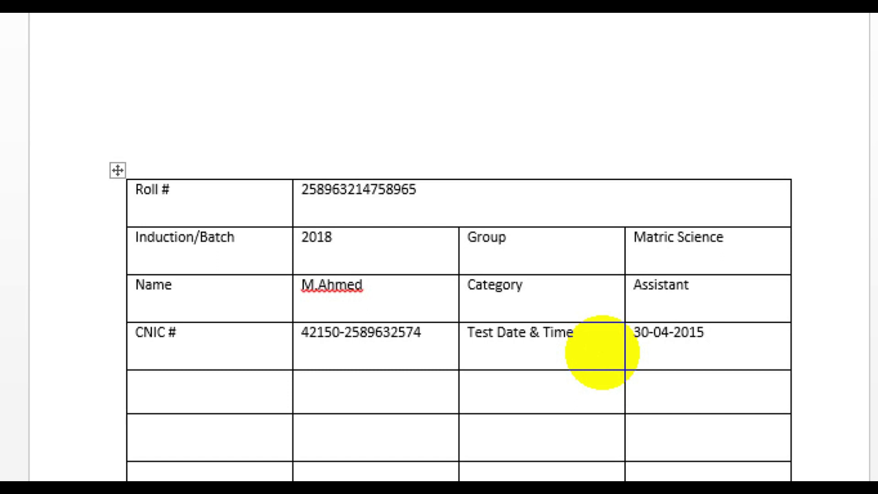
type("1:00")
type("pm")
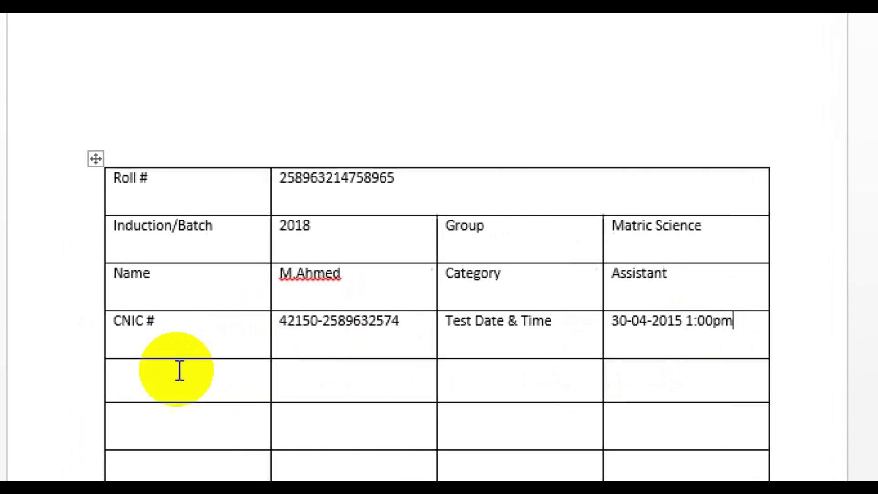
Enter Date of Birth, 1-Jan-1990 and the Selection Centre label across row five
left_click(215, 371)
type("Date ")
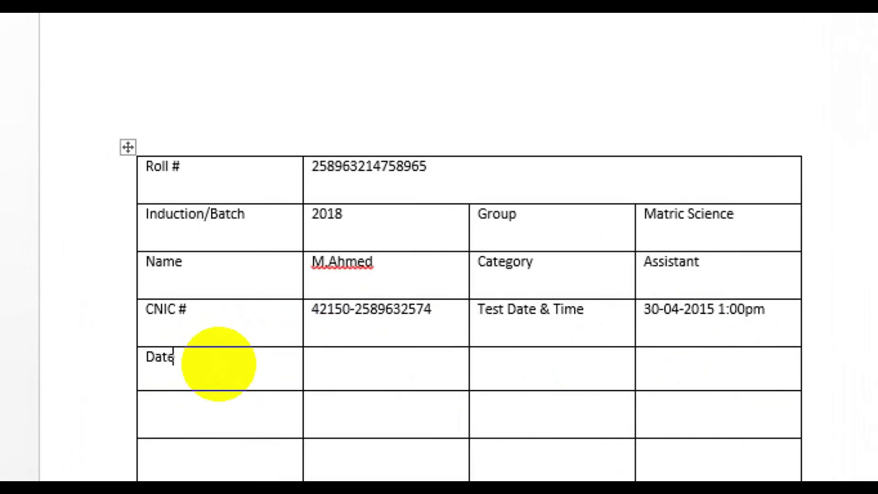
type("of")
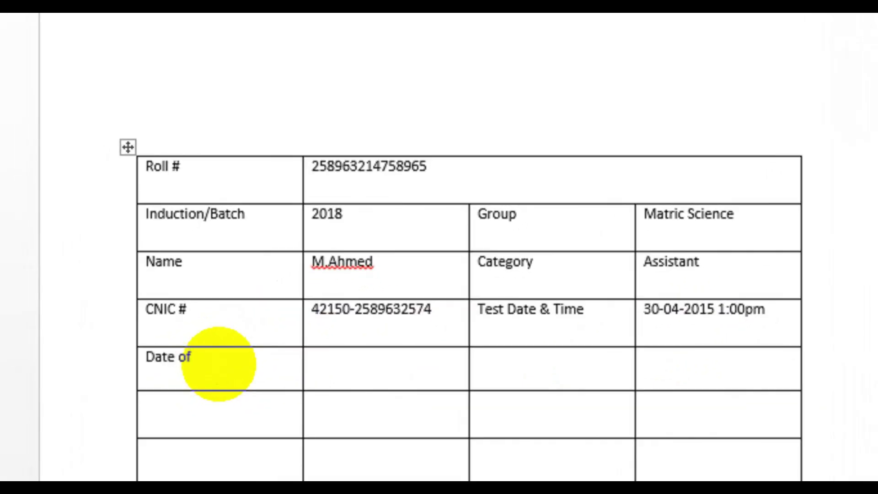
type(" Bi")
type("rth")
left_click(345, 366)
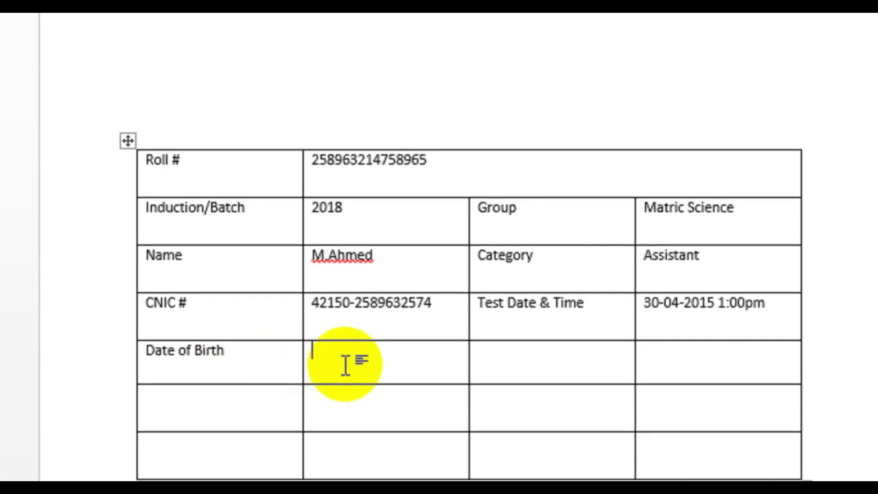
type("1")
type("-Jan")
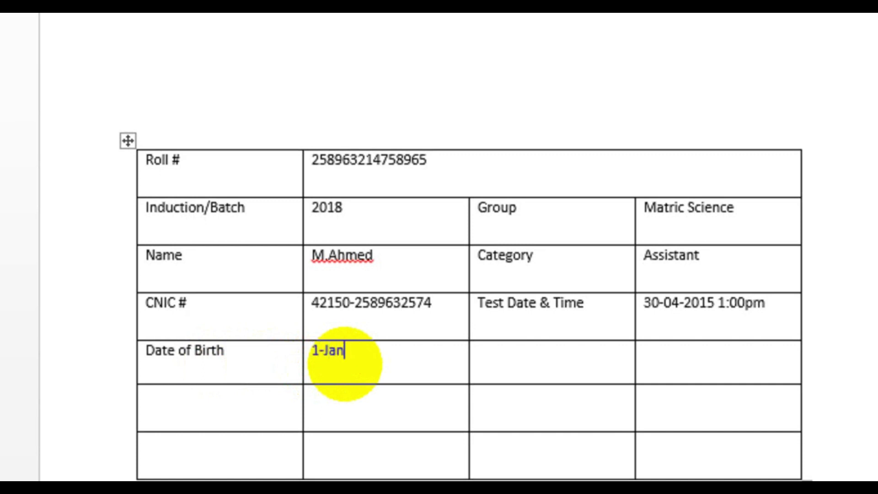
type("-19")
type("90")
left_click(501, 365)
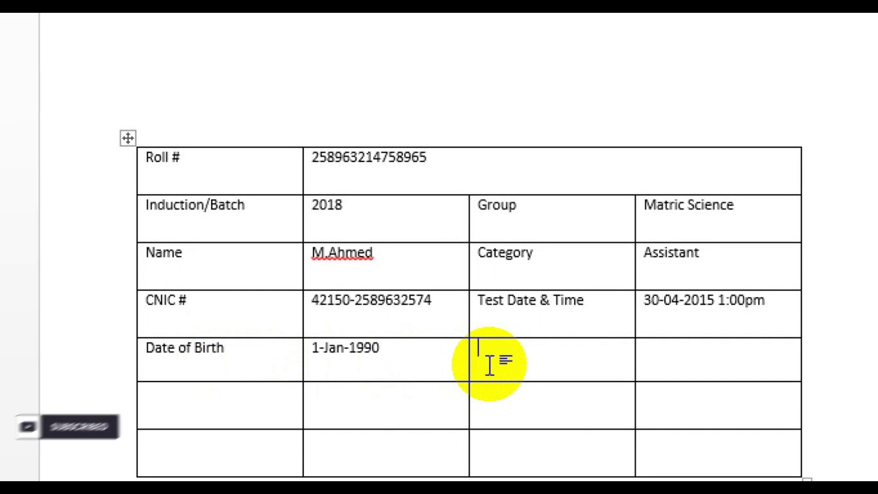
type("Select")
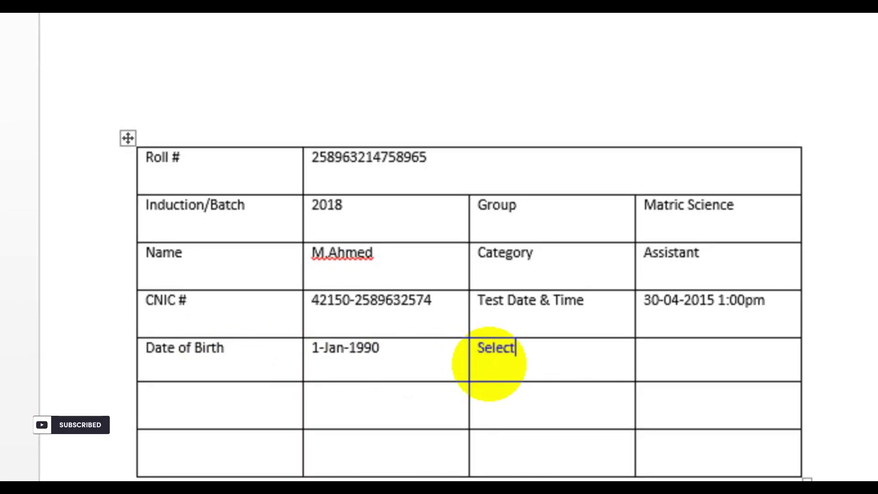
type("ion ")
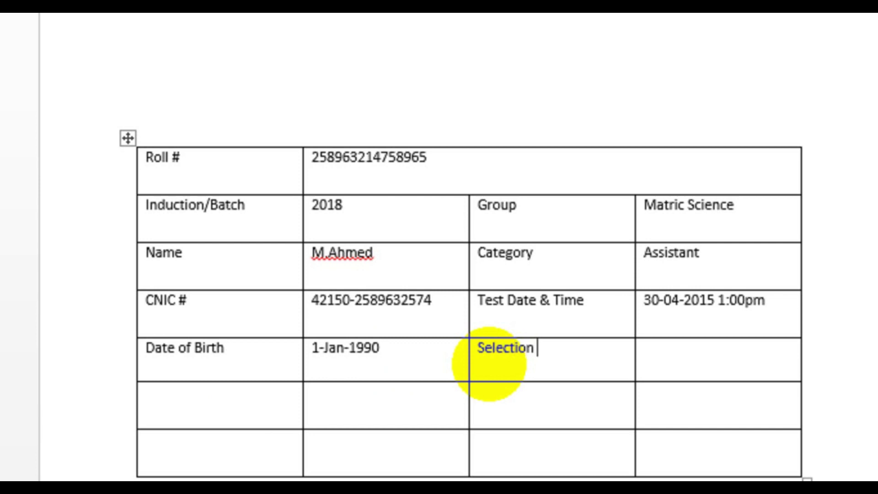
type("Centr")
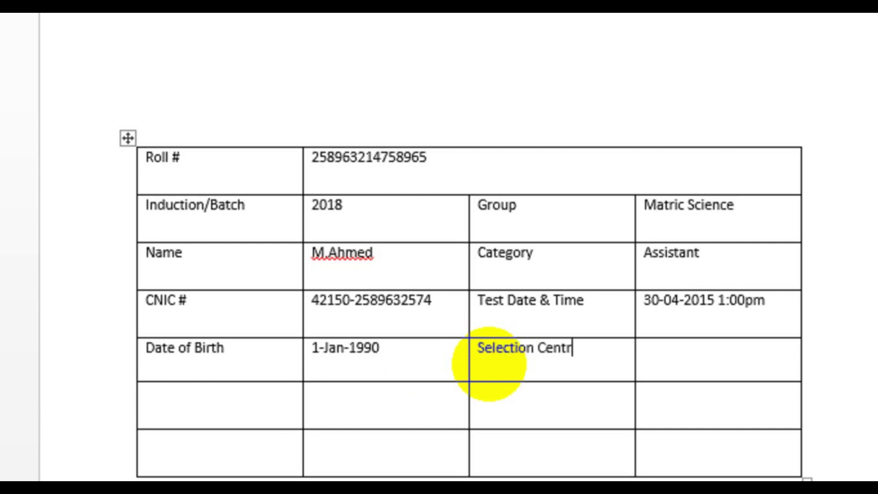
type("e")
left_click(685, 354)
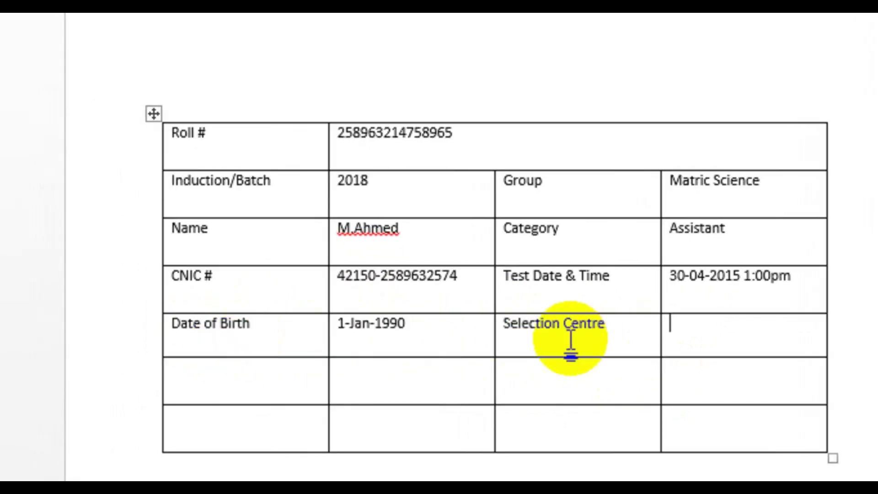
Select the filled table rows and centre their text
left_click_drag(549, 358, 553, 364)
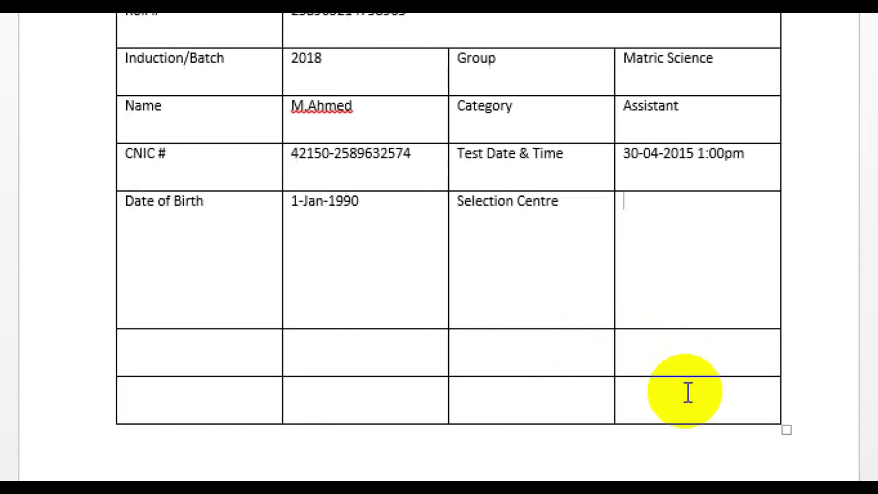
mouse_move(641, 361)
left_mouse_down()
mouse_move(224, 104)
mouse_move(219, 19)
left_mouse_up()
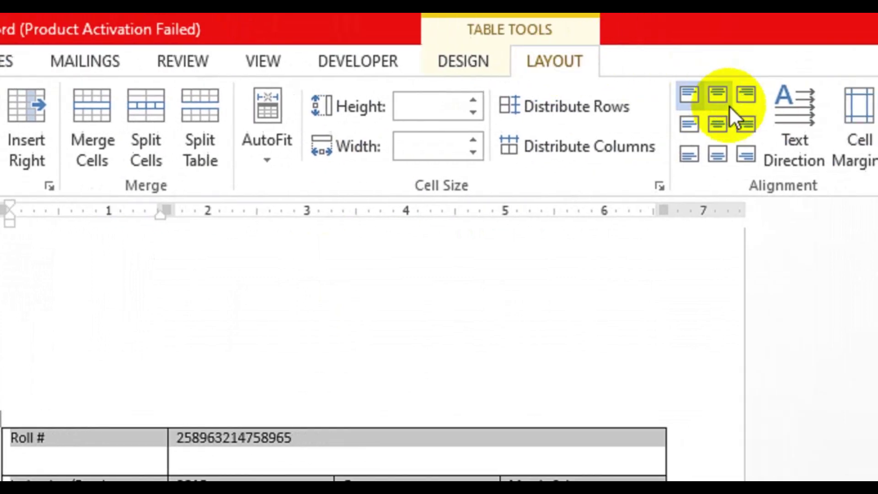
left_click(674, 123)
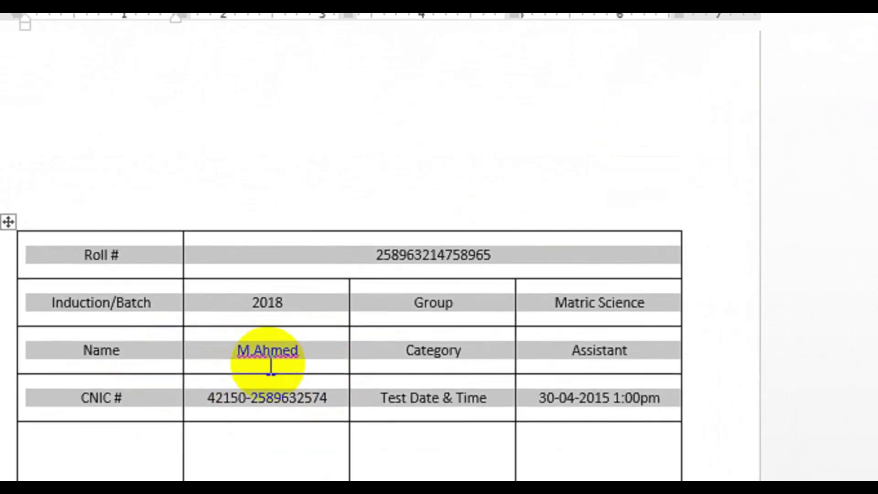
left_click(251, 364)
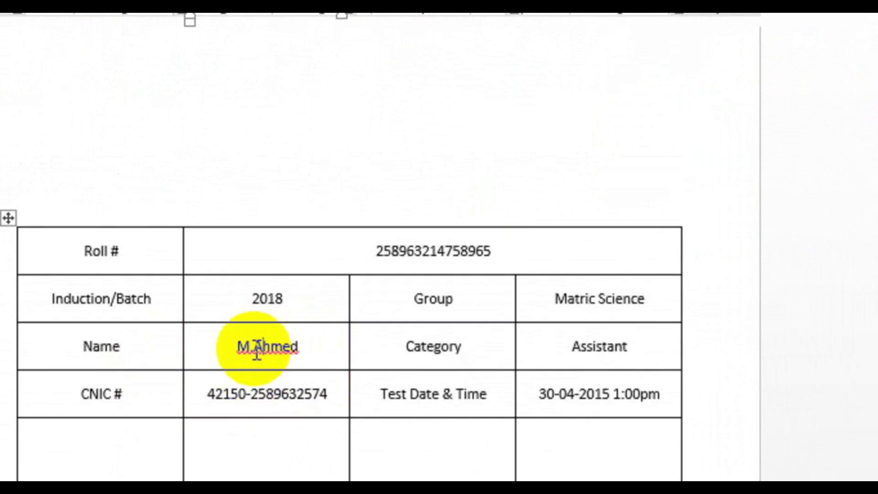
Ignore the spelling flag on the student's name in the Name row
left_click(255, 347)
right_click(255, 347)
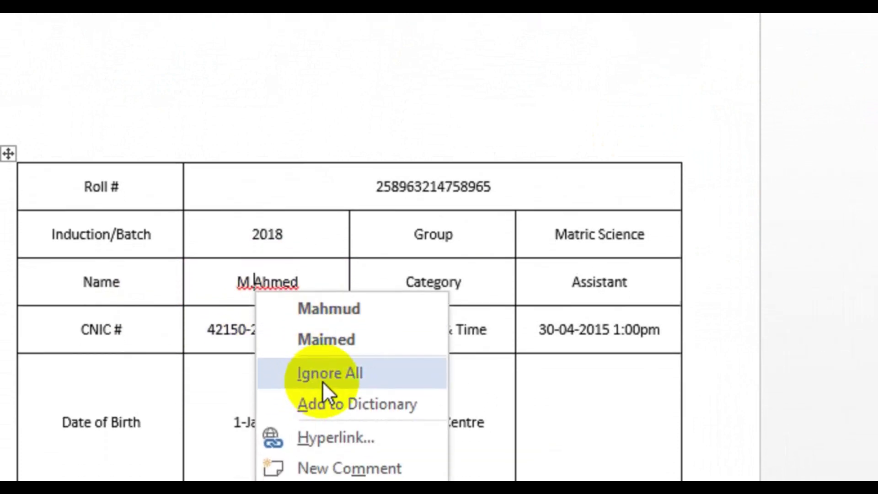
left_click(343, 361)
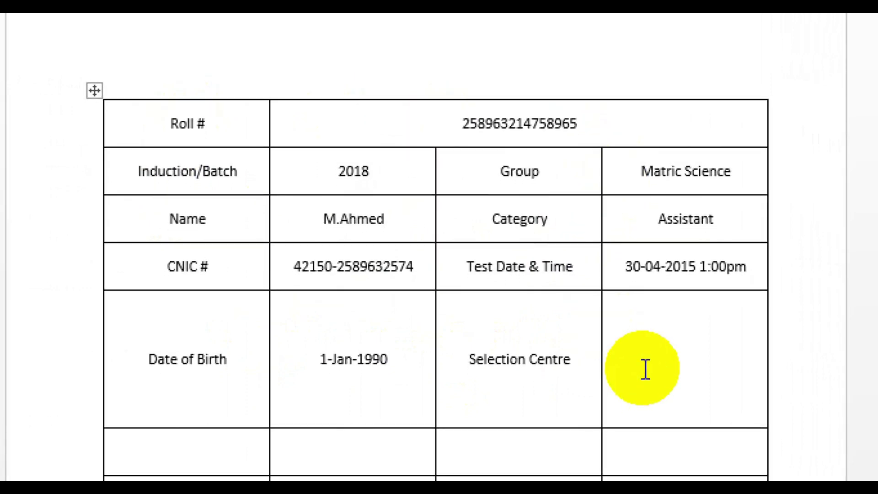
Select all the table cells again so their text can be realigned
mouse_move(645, 365)
left_mouse_down()
mouse_move(307, 241)
mouse_move(232, 172)
left_mouse_up()
scroll(595, 389, "down", 2)
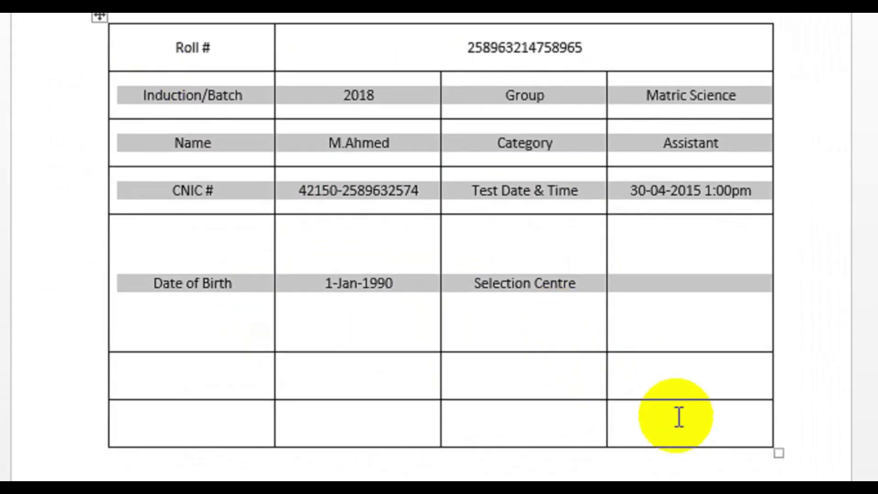
left_click_drag(678, 415, 197, 34)
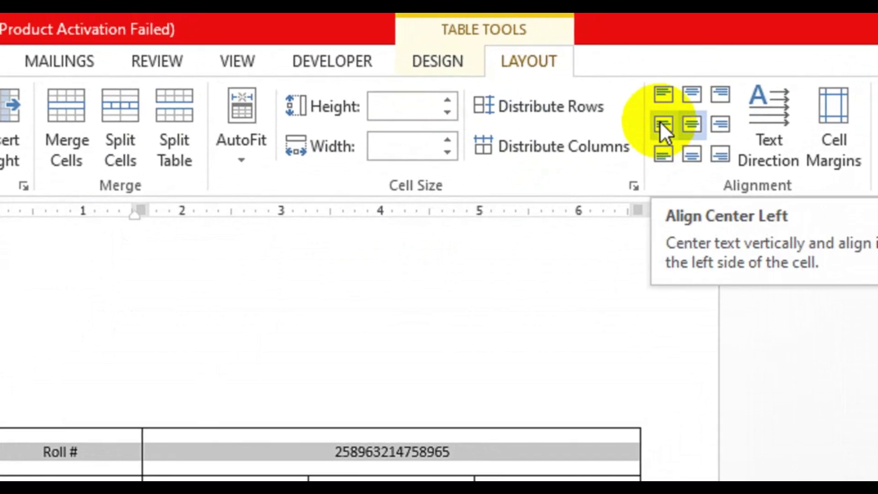
Align the table text centre-left and enter XYZ Block D Area Fast as the selection centre
left_click(659, 121)
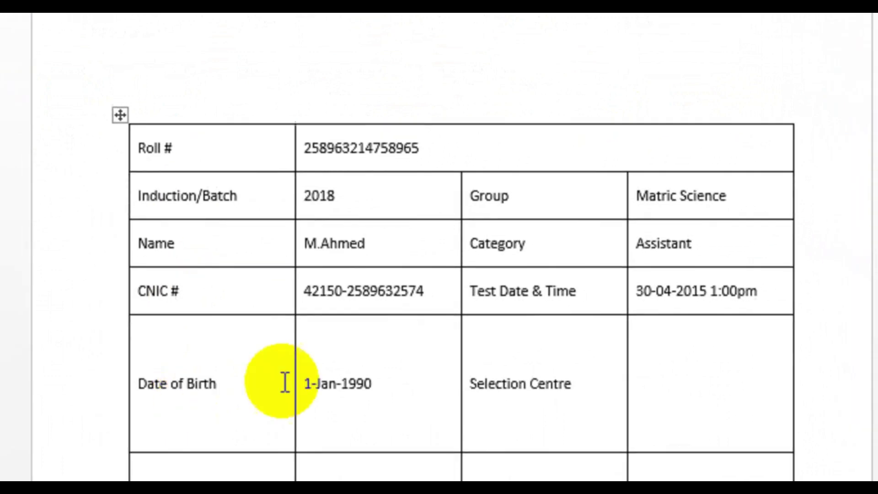
left_click(662, 330)
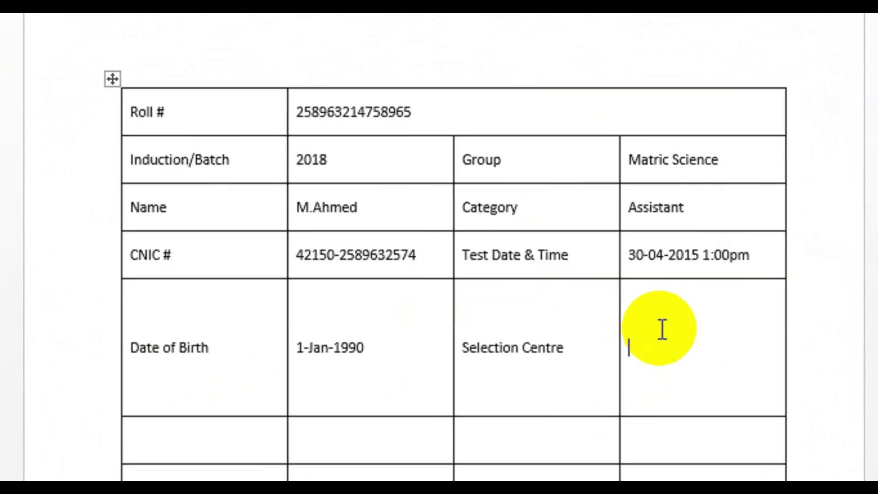
type("XYZ ")
type("Blo")
type("ck D")
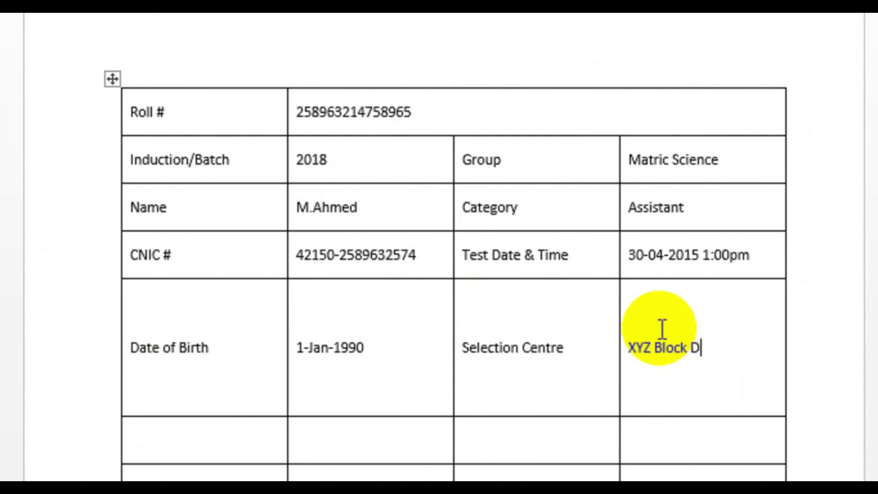
type(" Area ")
type("Fast")
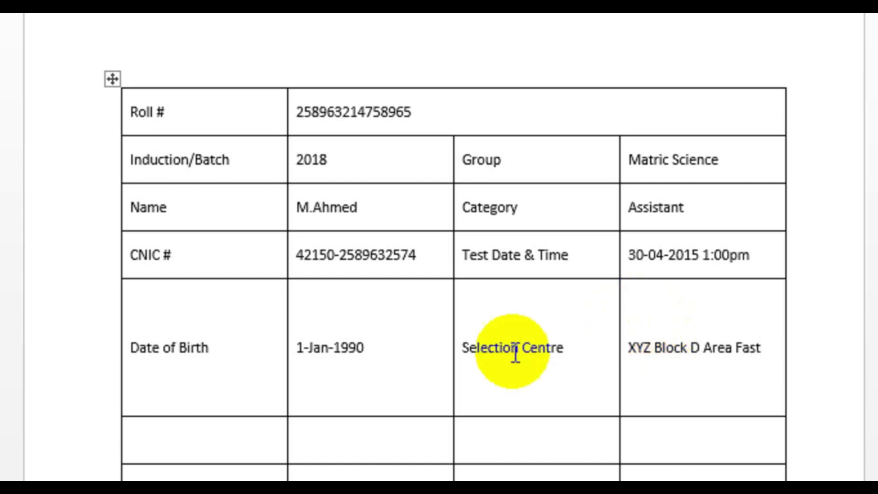
scroll(239, 402, "down", 2)
Fill row six with Father Name, the father's name, Test Venue and XYZ Street No 4
left_click(239, 402)
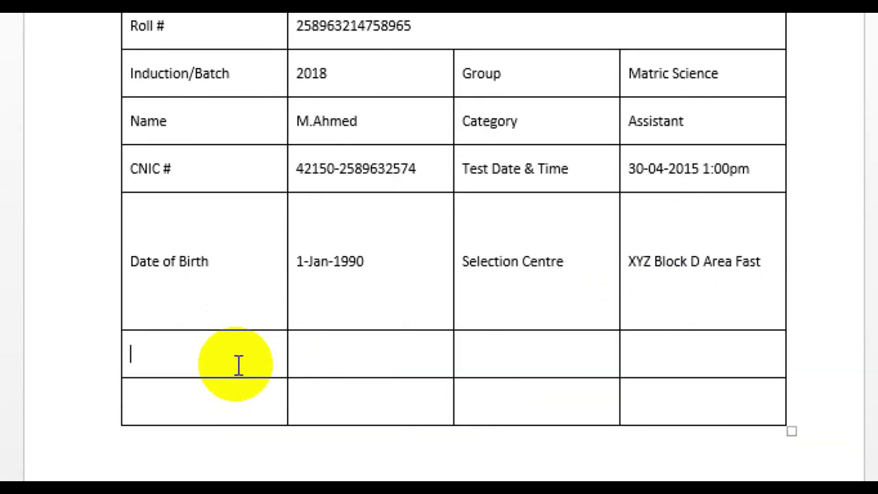
type("Fathe")
type("r Name")
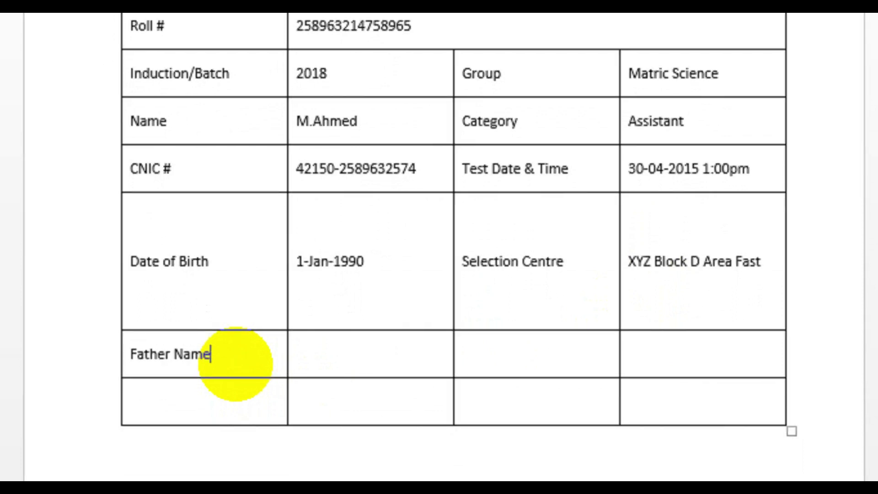
scroll(396, 365, "down", 1)
left_click(394, 349)
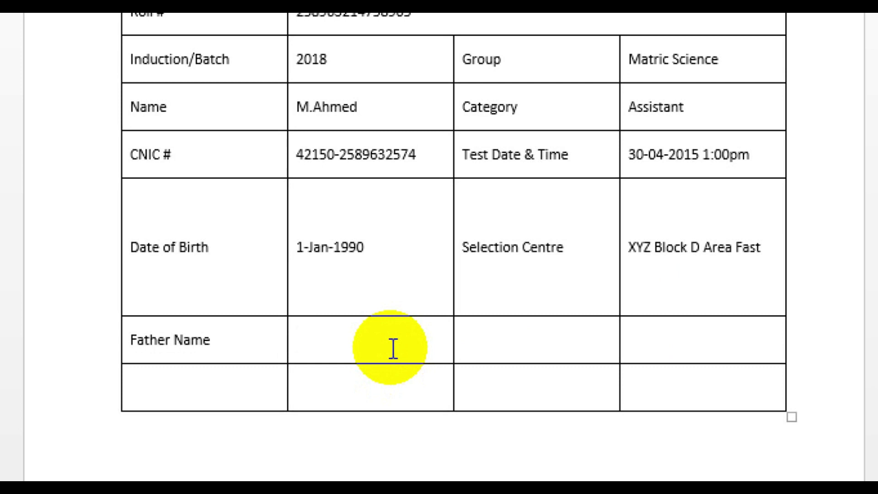
type("M.")
type(" Sabir")
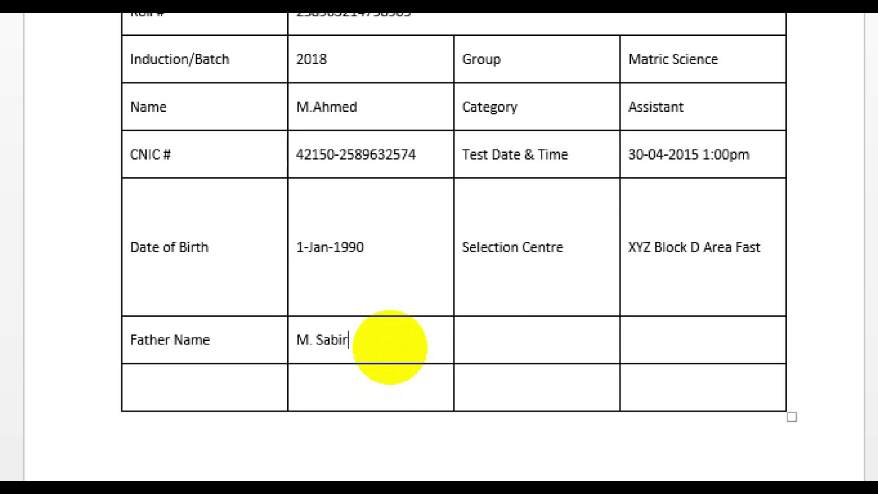
left_click(569, 343)
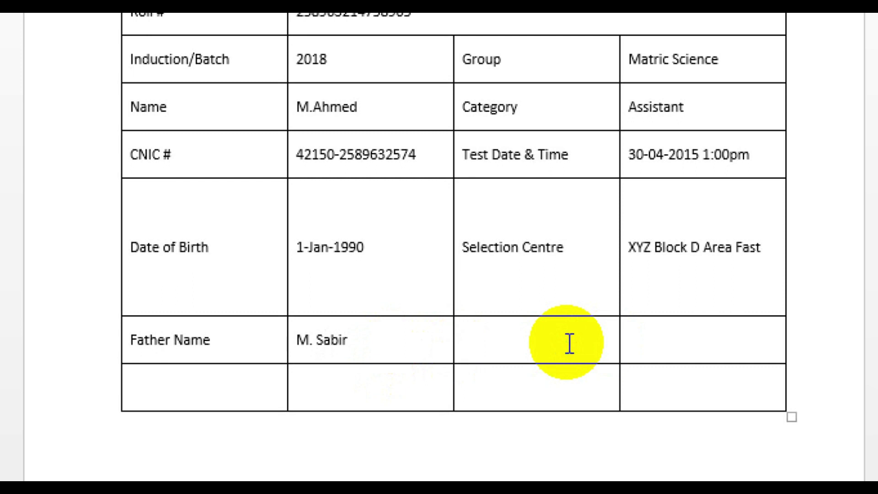
type("Tes")
type("t Venu")
type("e")
left_click(661, 341)
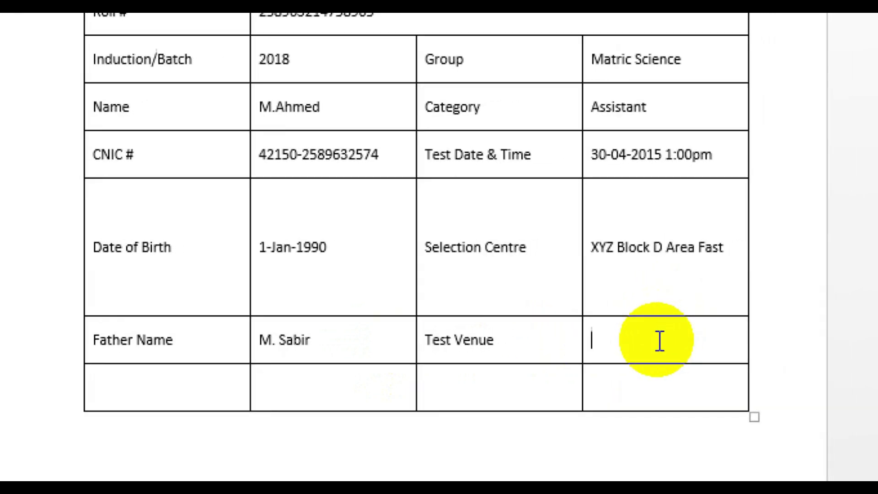
type("X")
type("YZ ")
type("Street ")
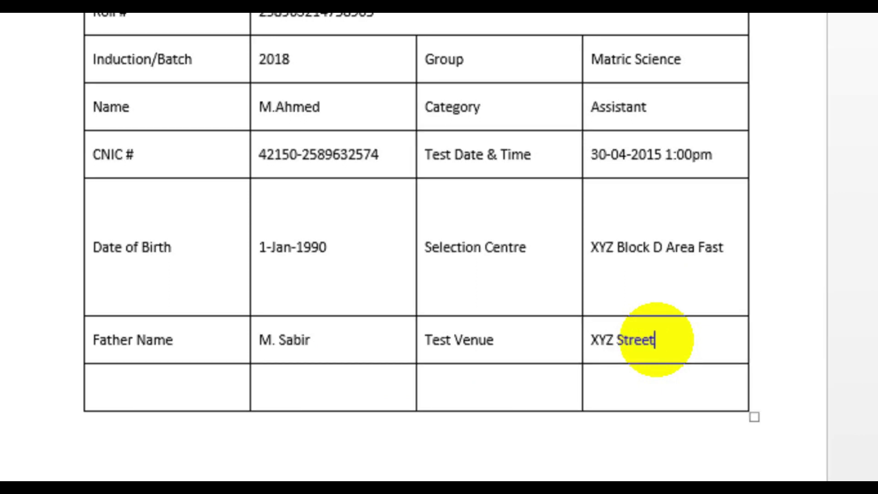
type("N")
type("o 4")
scroll(411, 137, "up", 2)
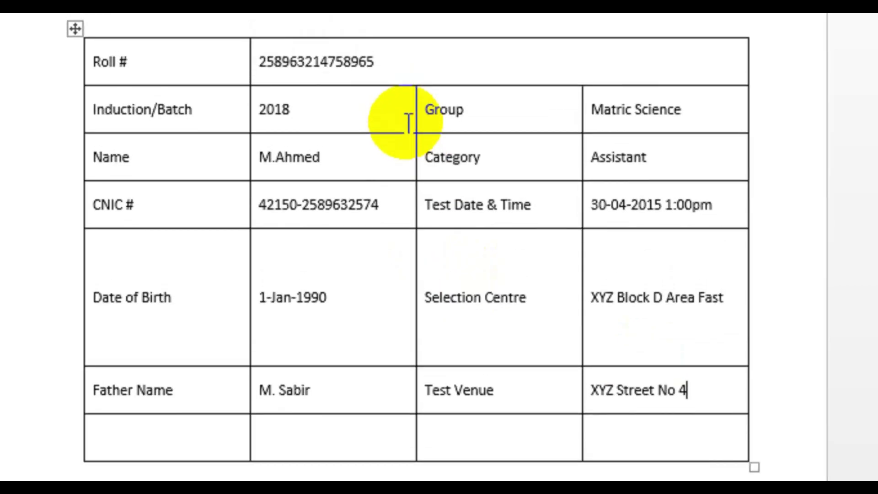
scroll(442, 224, "down", 2)
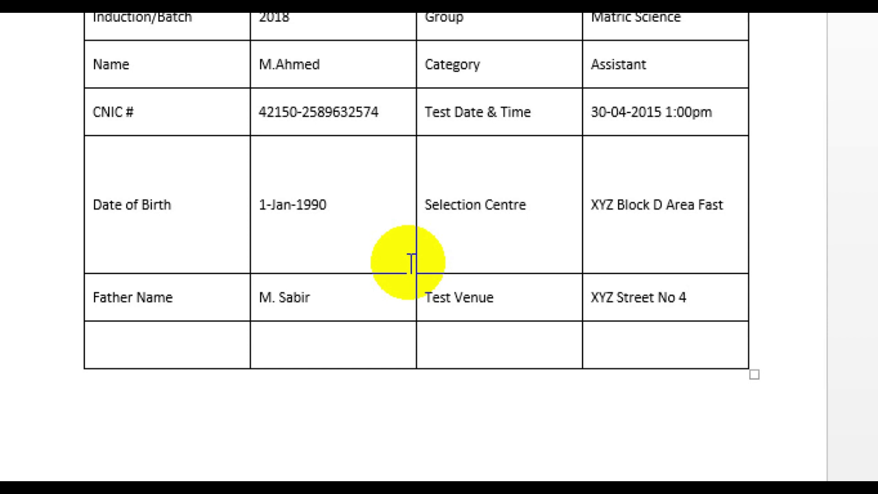
Enter the Postal Address label in the last row with the address beside it
left_click(222, 335)
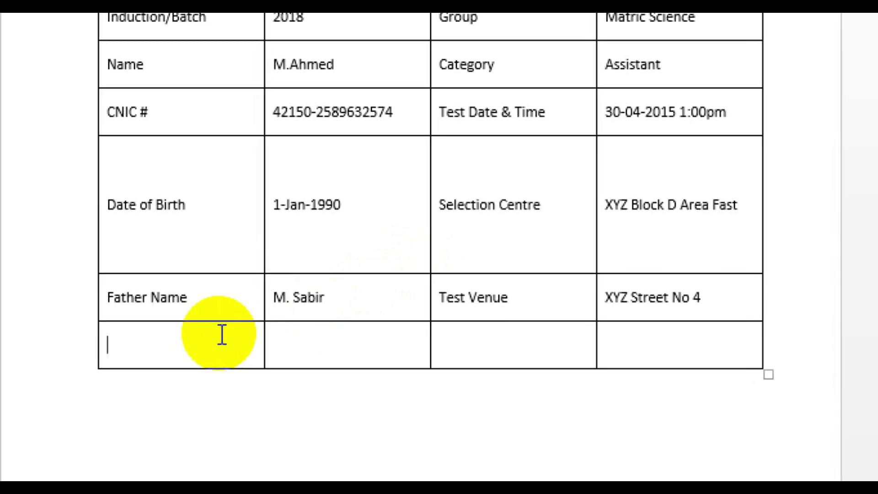
type("Postal")
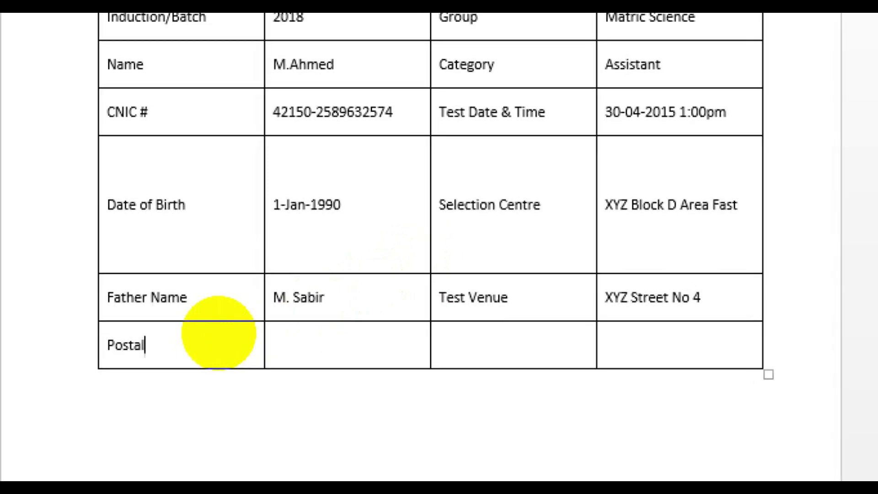
type(" Address")
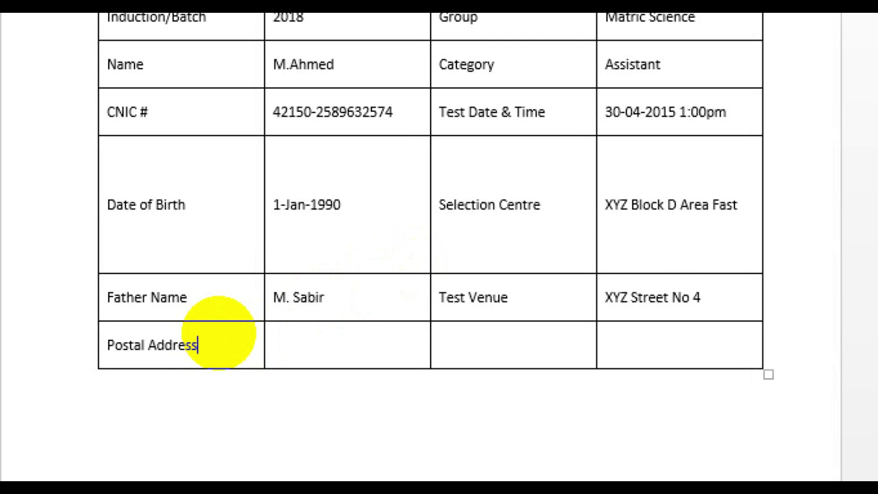
left_click(318, 357)
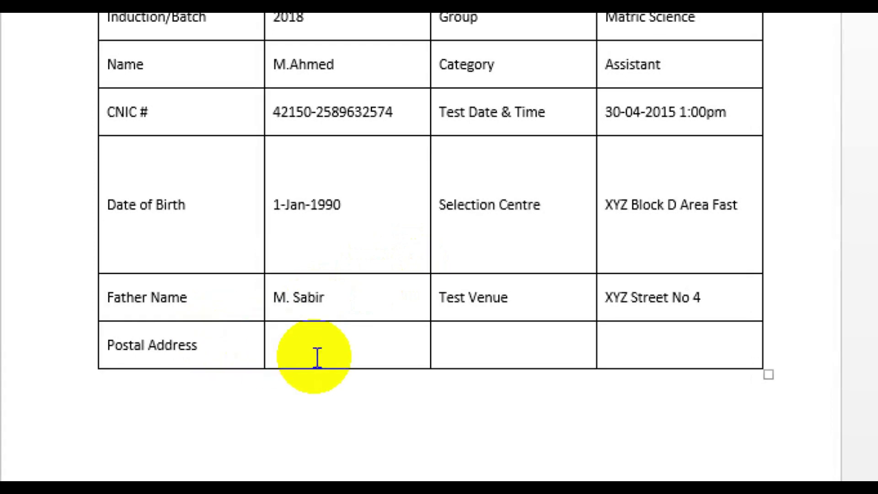
type("As")
key("BackSpace")
type("SD ")
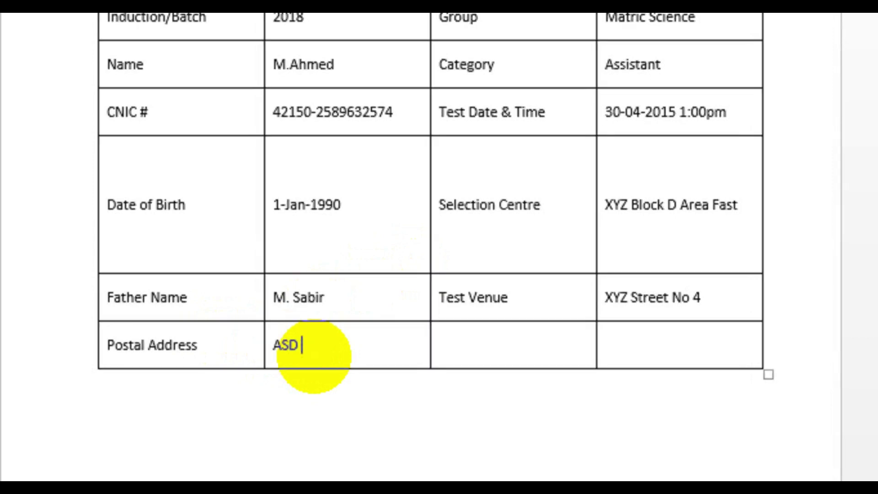
type("Block")
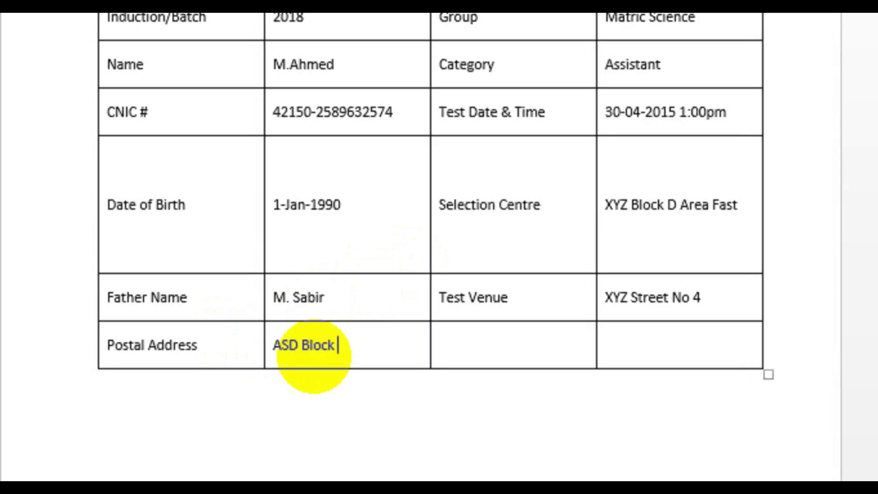
type(" H")
Add the Domicile label with the value DXN (West)
left_click(470, 350)
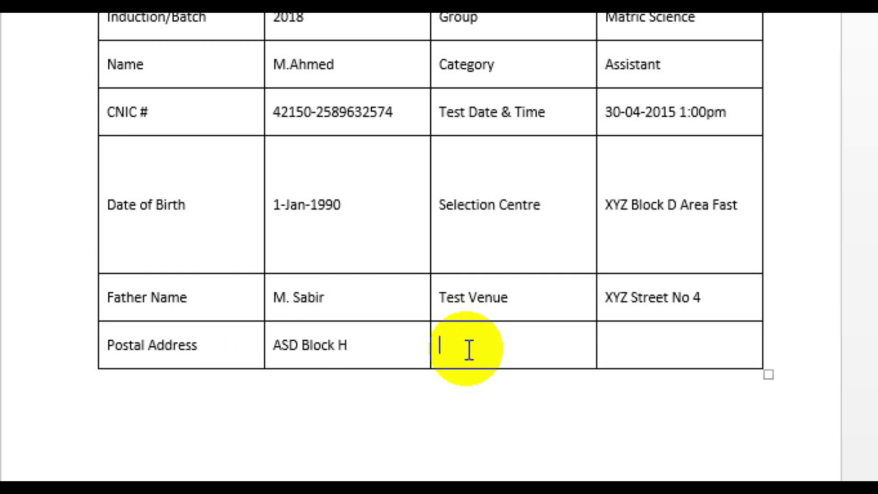
type("Domici")
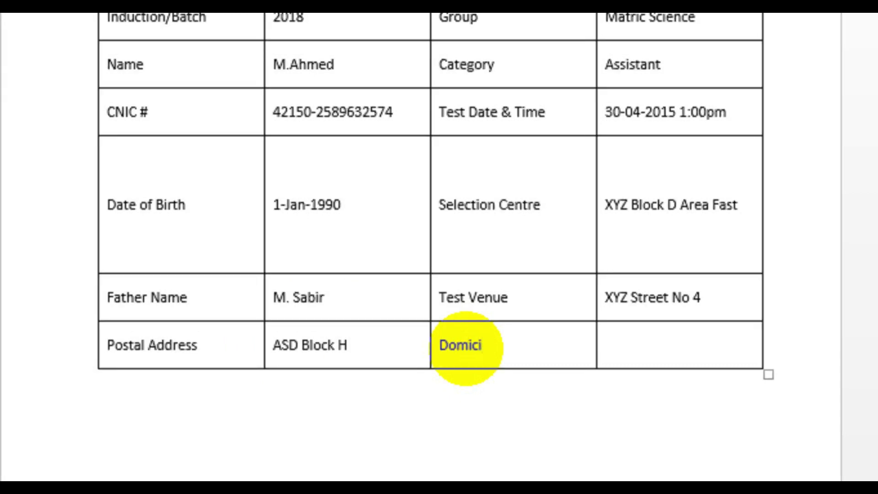
type("le")
left_click(657, 331)
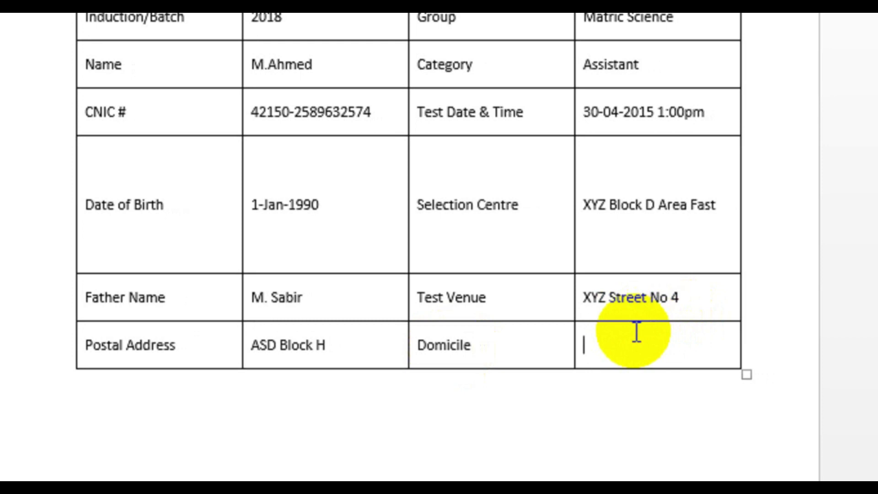
type("DXN ")
type("(Wes")
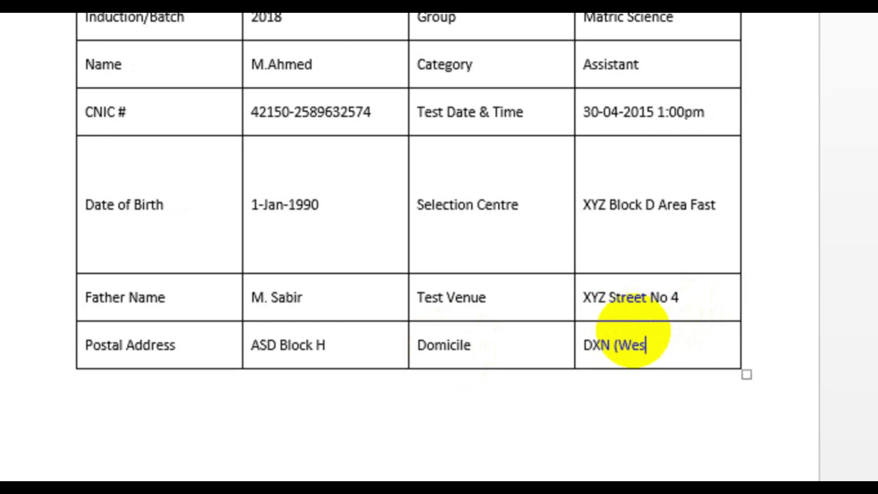
type("t)")
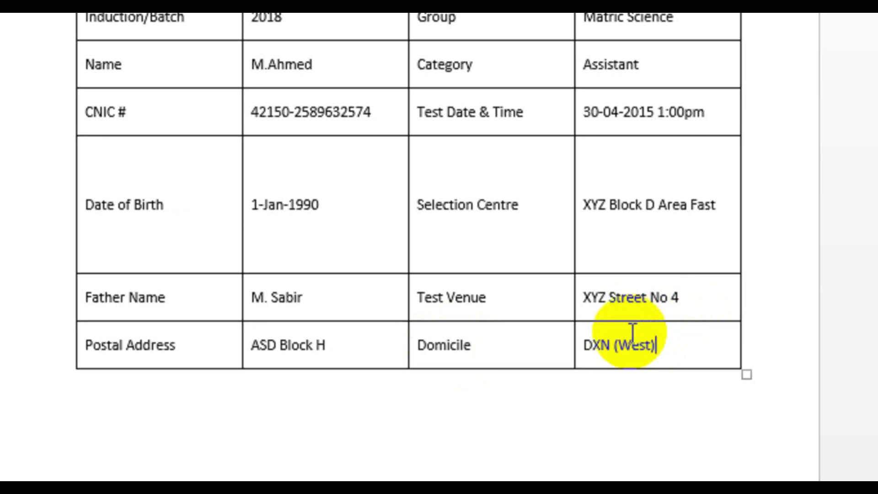
Remove bold from the whole details table, then bold only the first- and third-column labels
scroll(320, 96, "up", 3)
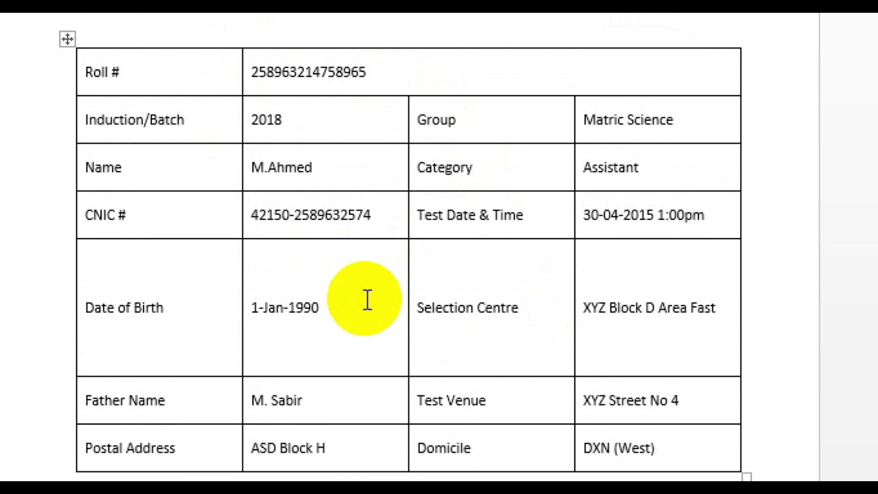
left_click_drag(641, 393, 185, 78)
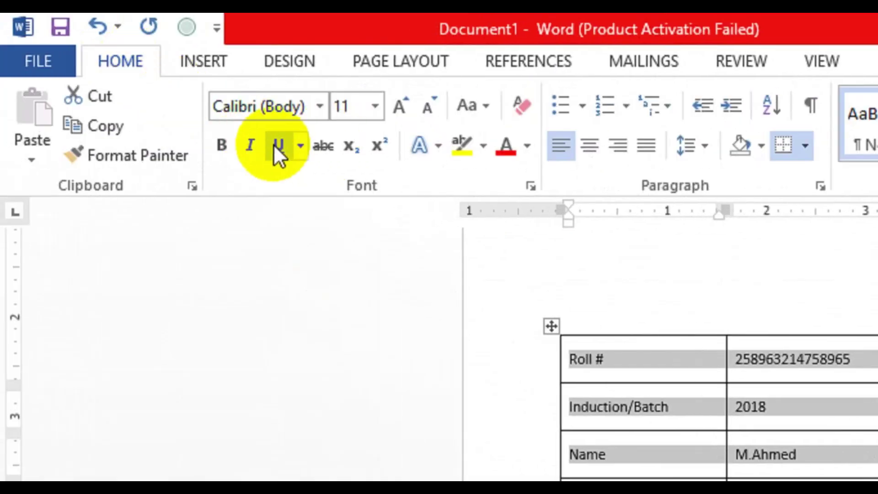
left_click(221, 146)
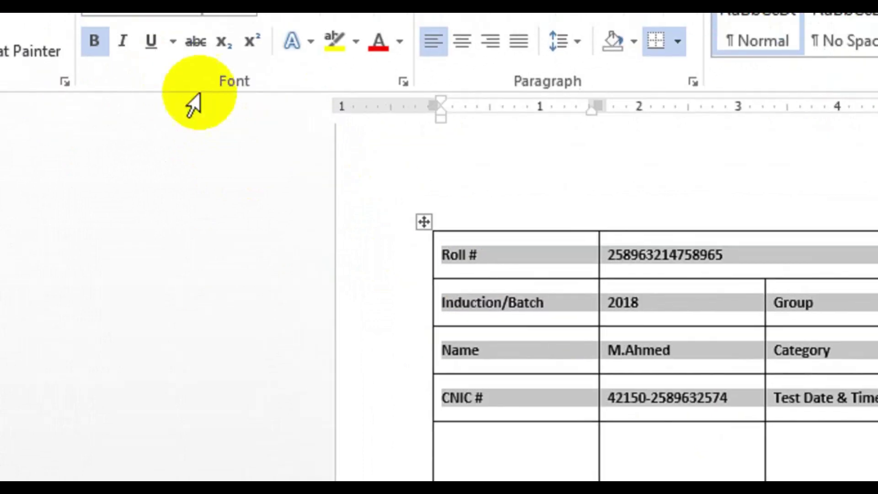
left_click(146, 46)
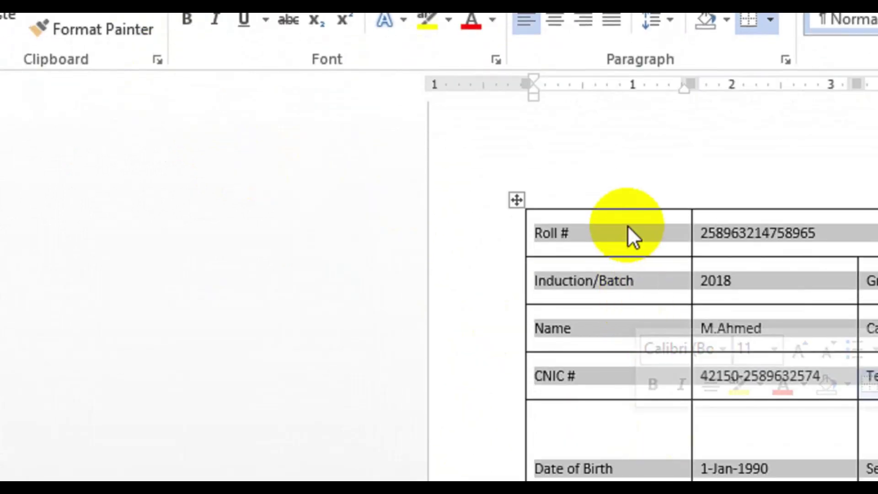
left_click_drag(630, 230, 602, 442)
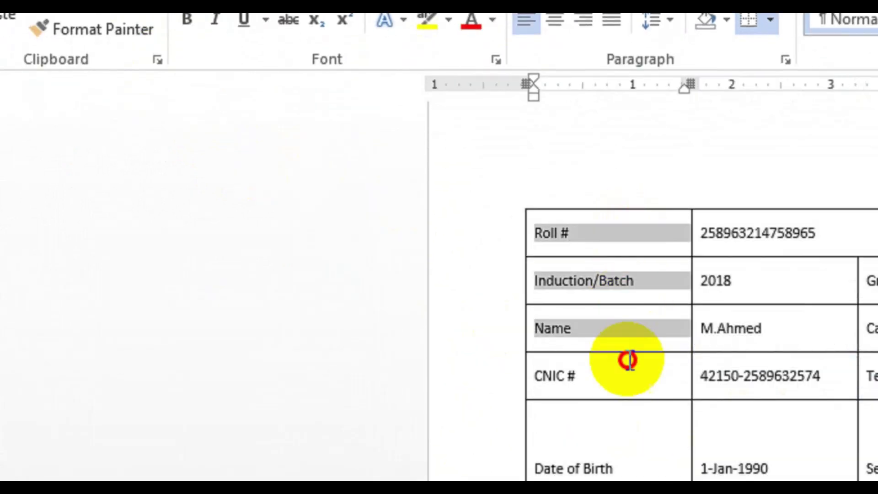
left_click(207, 59)
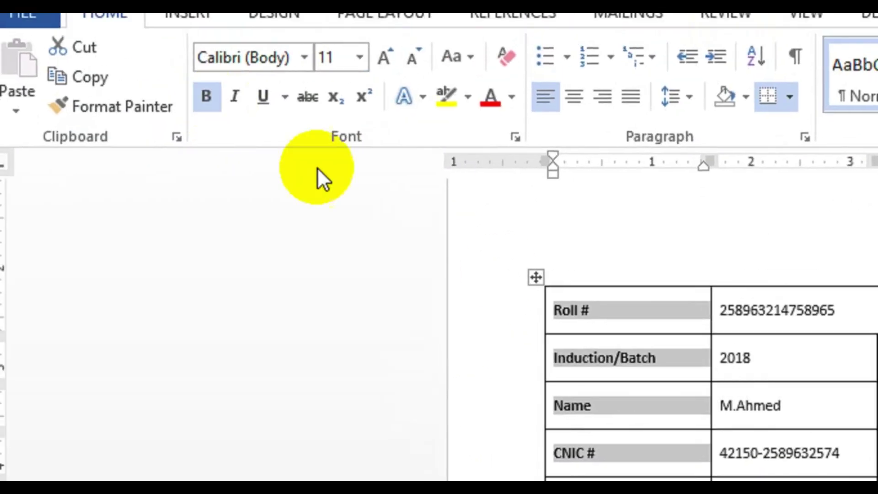
left_click_drag(668, 333, 662, 476)
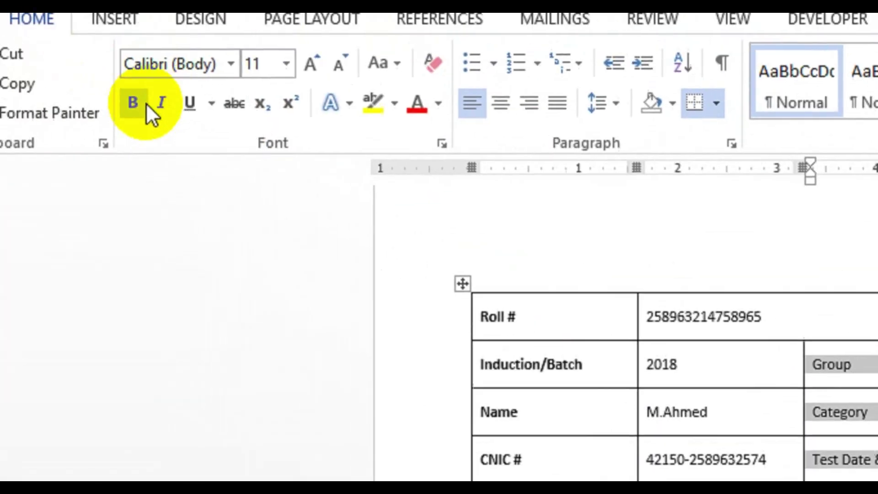
left_click(146, 103)
left_click(662, 325)
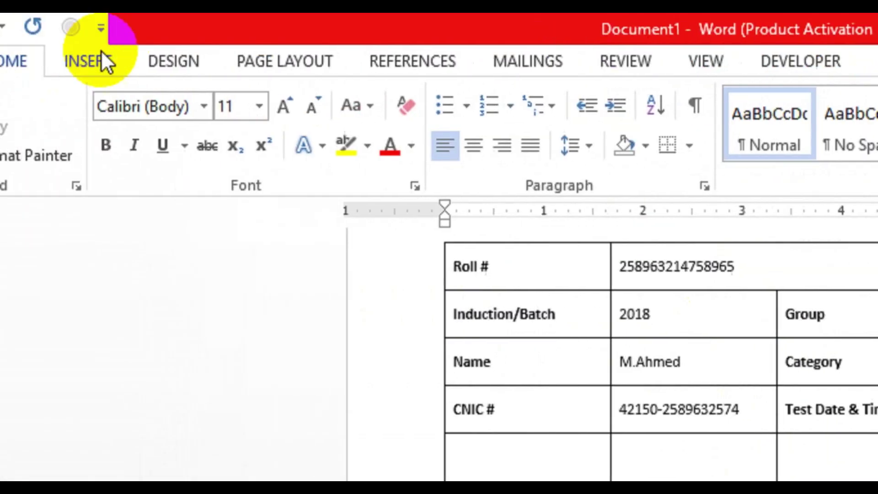
Draw a wide Simple Text Box below the table with No Fill and No Outline
left_click(99, 58)
left_click(729, 151)
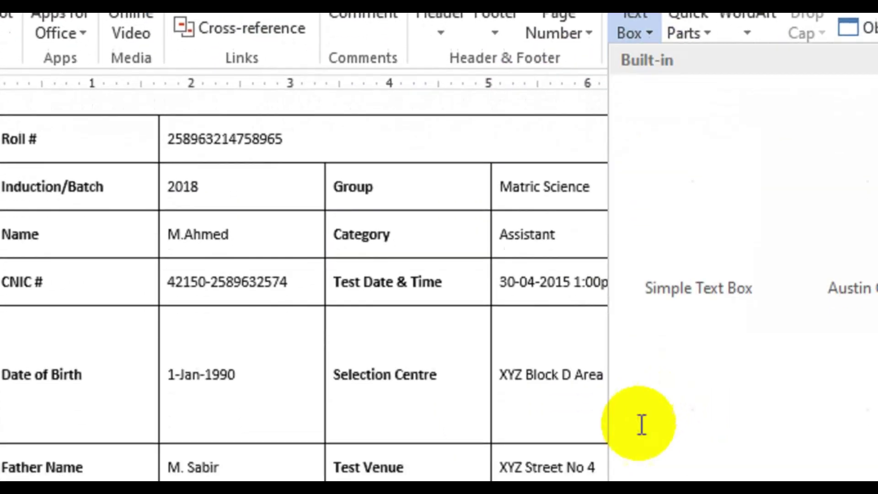
left_click(661, 386)
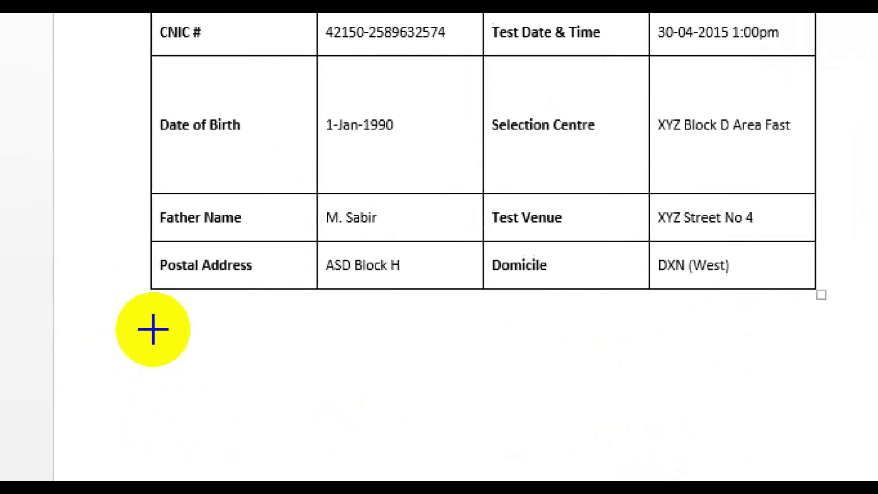
mouse_move(214, 321)
left_mouse_down()
mouse_move(311, 357)
mouse_move(668, 340)
left_mouse_up()
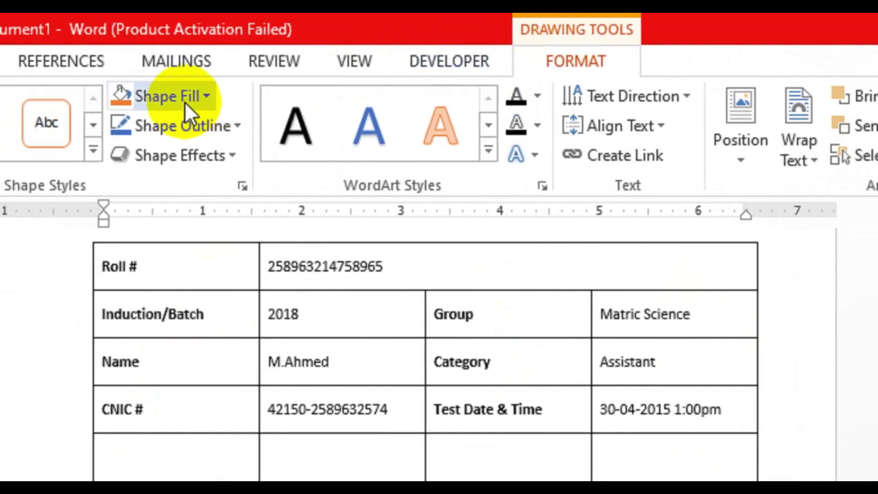
left_click(208, 95)
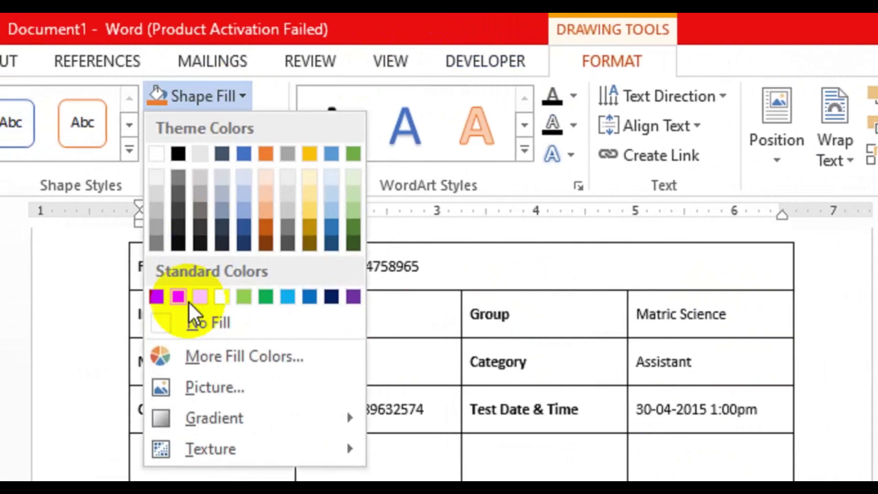
left_click(220, 330)
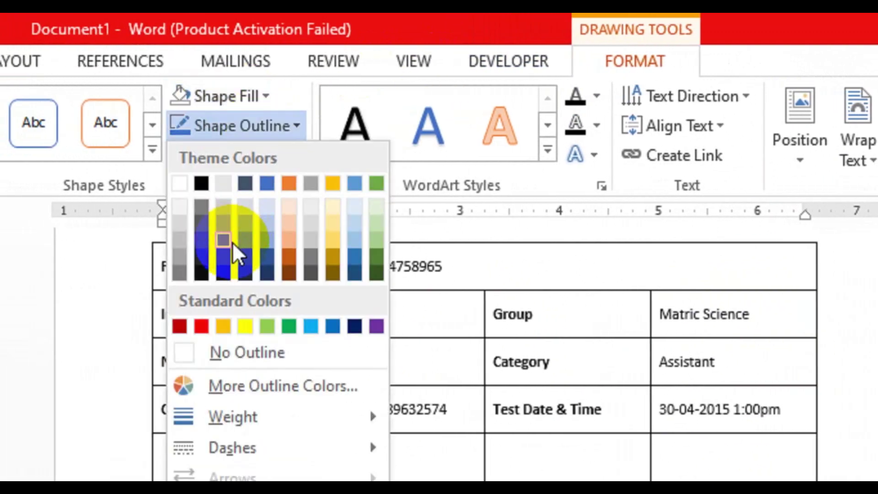
left_click(222, 351)
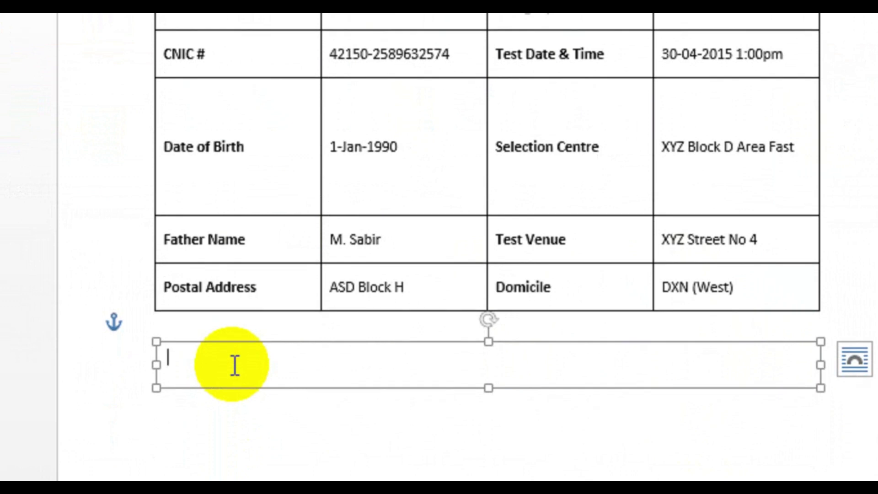
Type 'Educational Information:' in the text box followed by an underscore blank fitting one line
type("Educ")
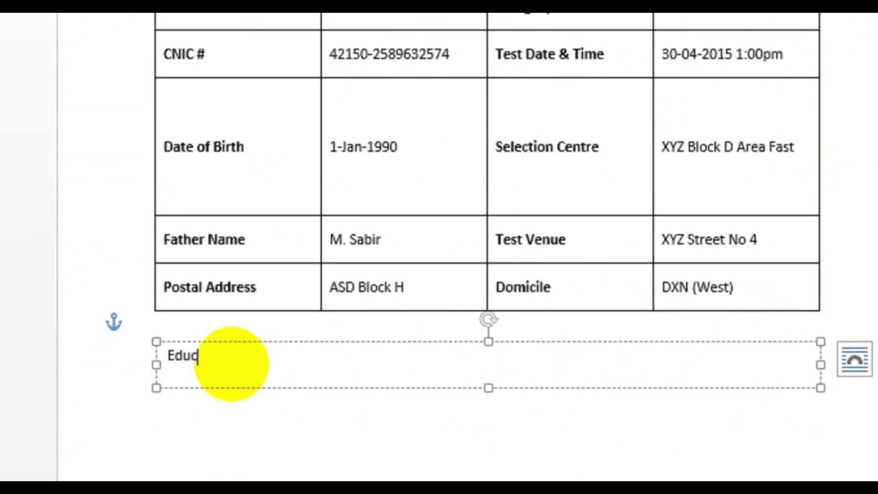
type("ational ")
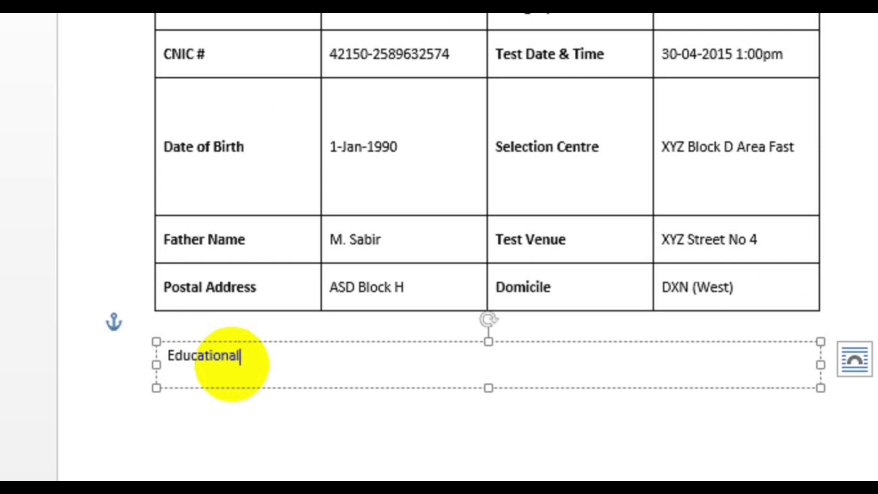
type("Info")
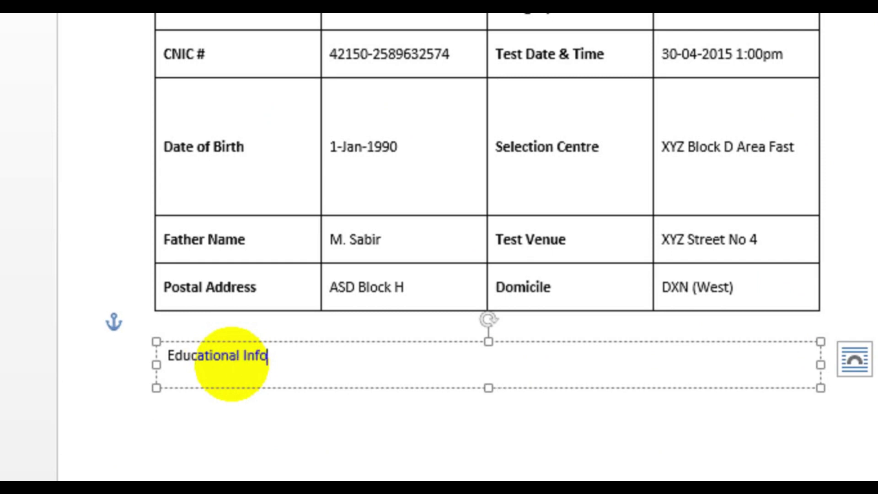
type("rmation")
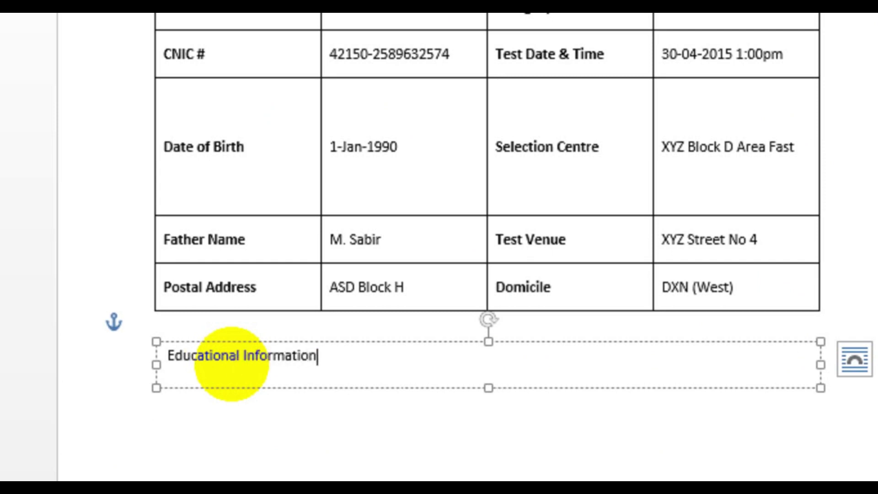
type(":")
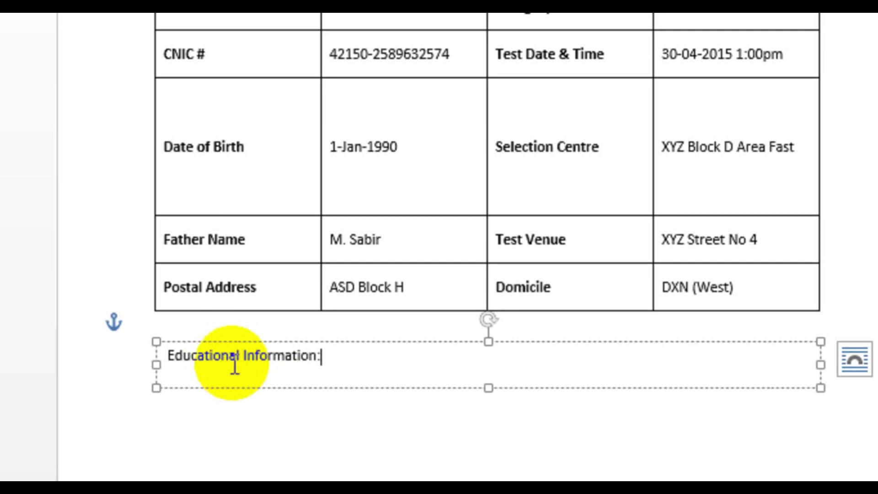
scroll(256, 366, "down", 1)
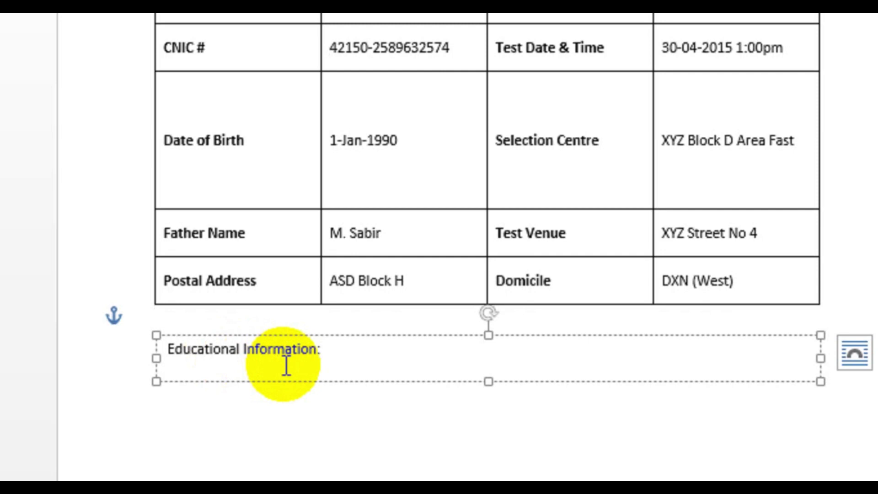
scroll(379, 368, "down", 3)
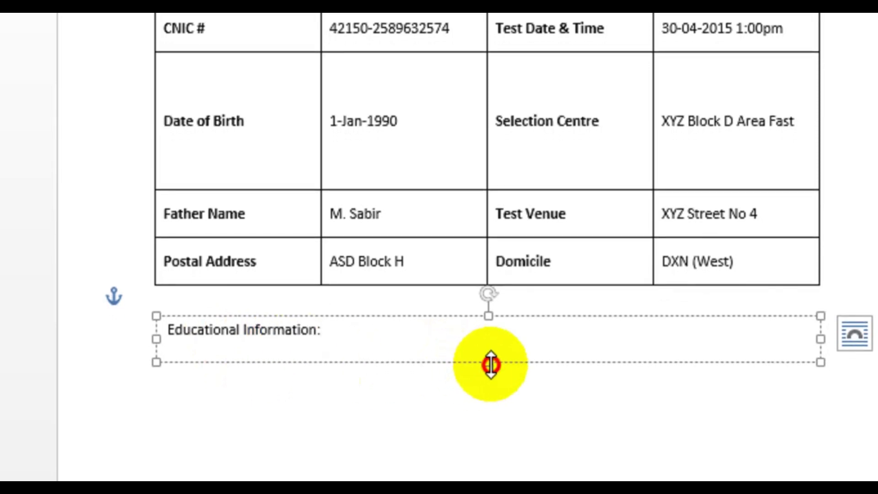
left_click(490, 364)
scroll(491, 364, "down", 1)
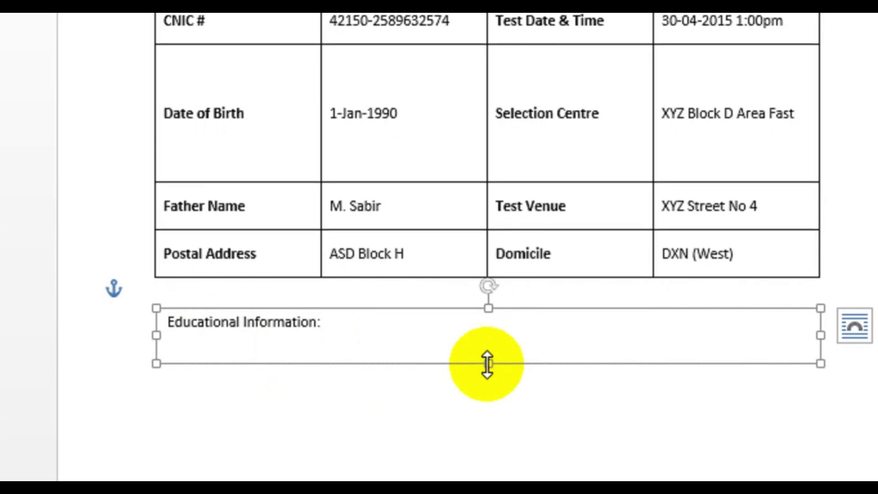
left_click(363, 326)
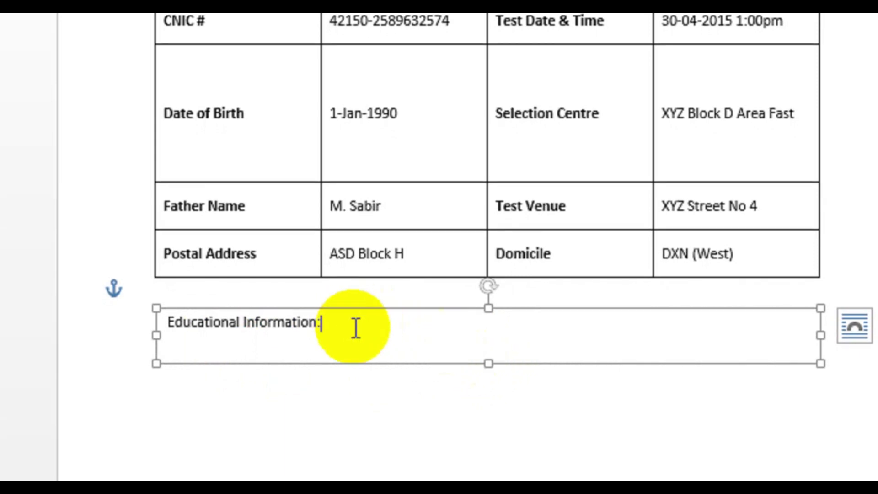
type("___")
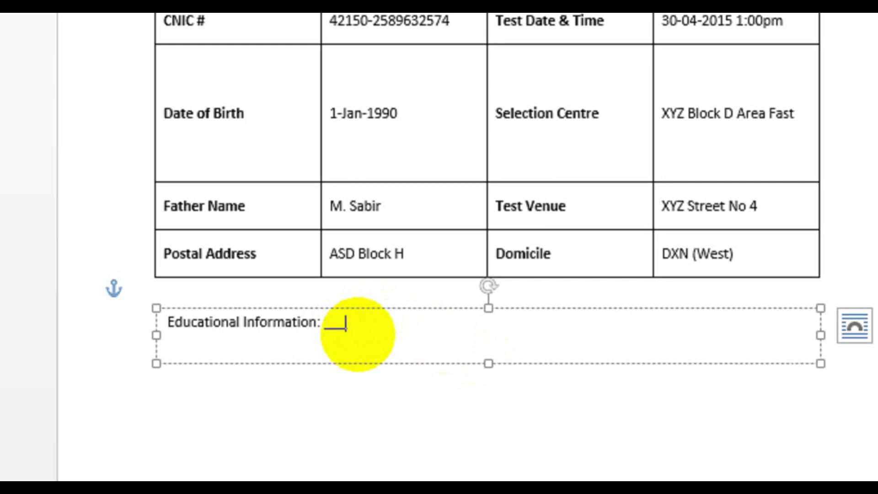
type("_______________________________________________")
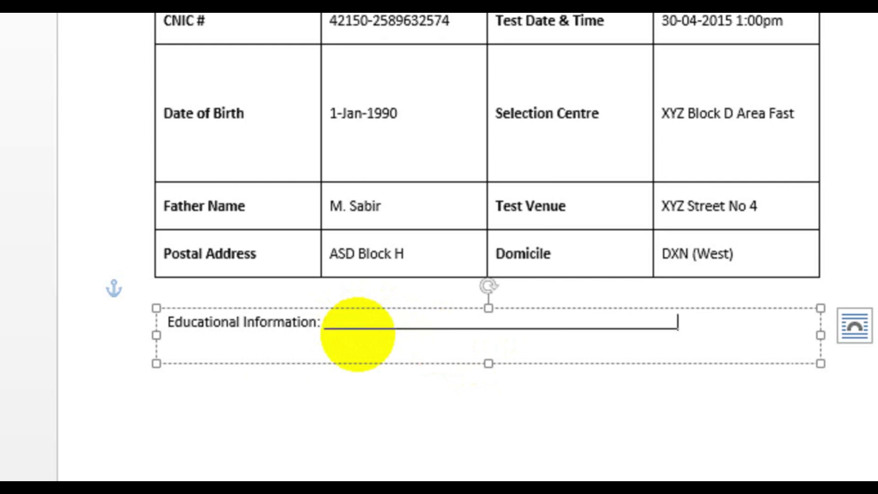
type("____________________________")
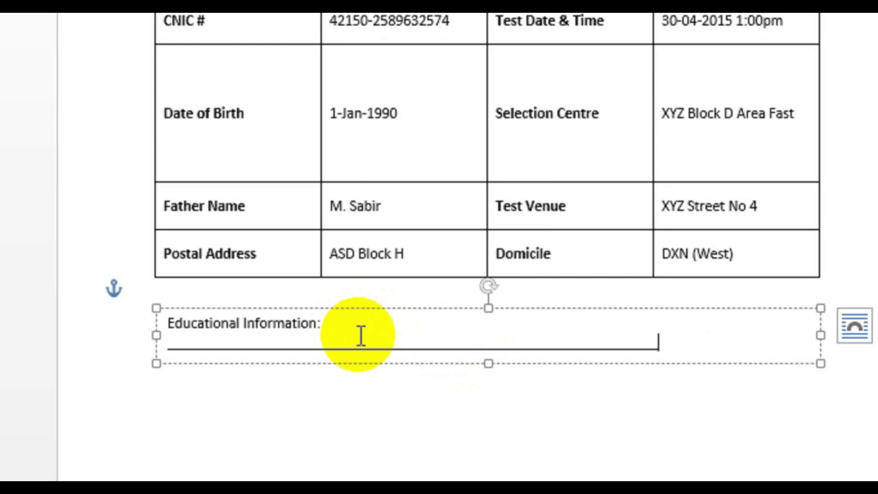
key("BackSpace")
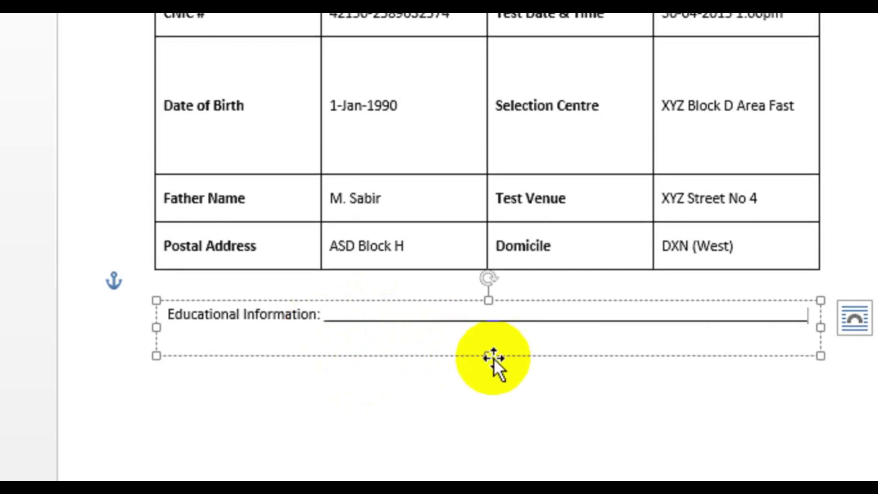
Shorten the text box and Ctrl-drag a copy aligned directly beneath it
left_click_drag(488, 354, 488, 342)
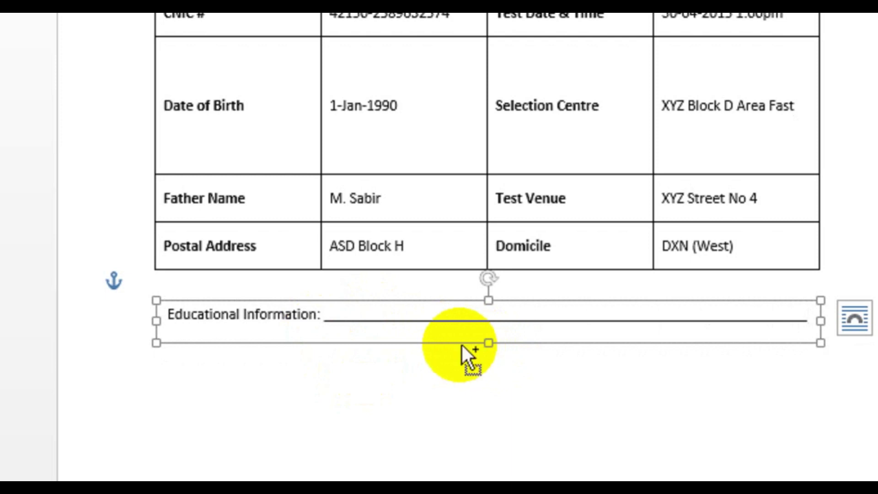
left_click_drag(462, 345, 450, 364)
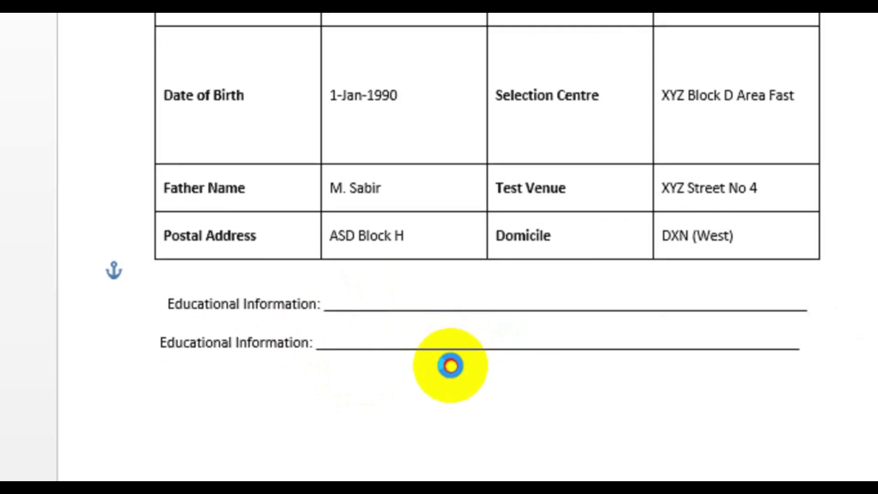
left_click_drag(450, 365, 457, 365)
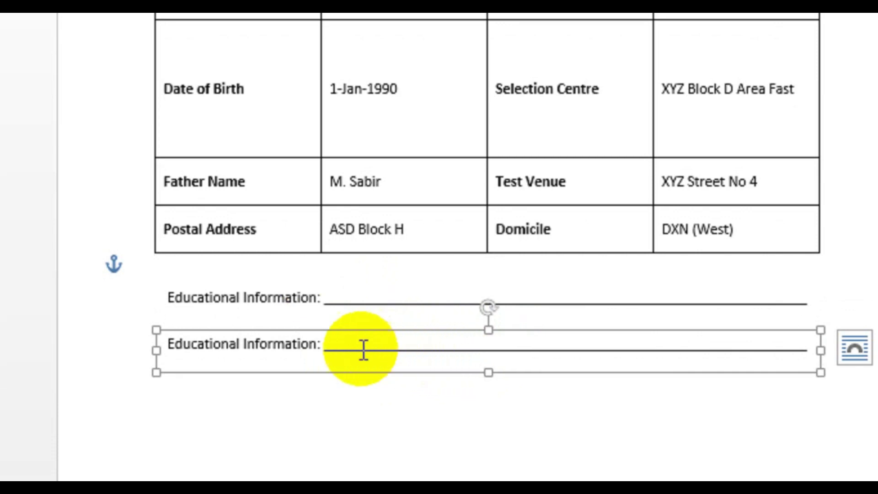
Replace the copied line with 'Matric Science Remarks (Obtained 850 of 1000)'
left_click(322, 344)
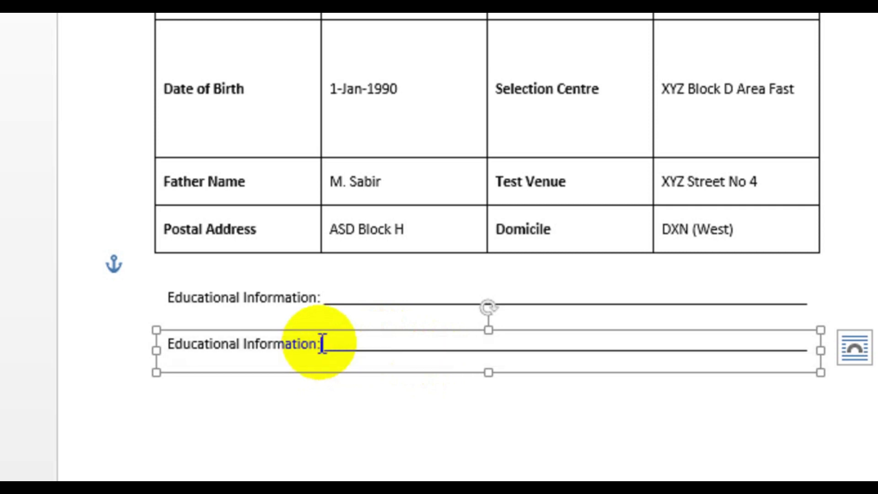
key("Delete")
key("Delete")
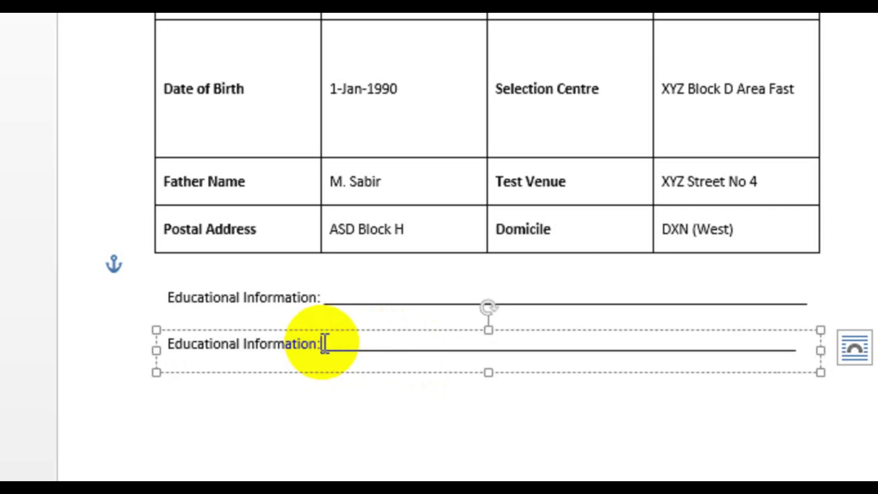
key("Delete")
key("Delete")
key("Delete")
key("Delete")
key("Delete")
key("Delete")
key("Delete")
key("Delete")
key("Delete")
key("Delete")
key("Delete")
key("Delete")
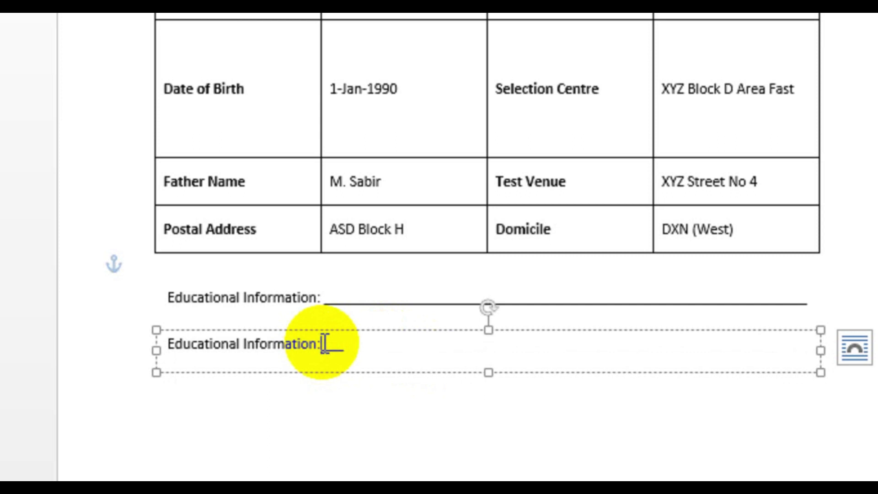
key("Delete")
key("Delete")
key("Delete")
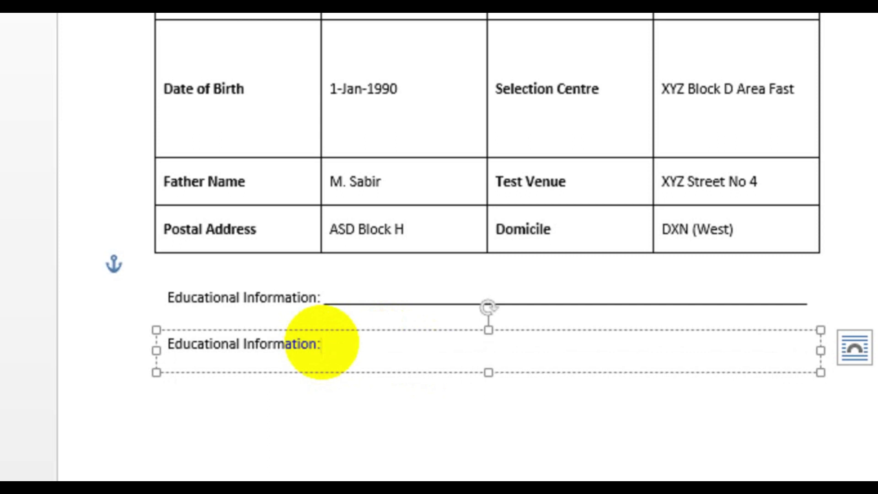
key("BackSpace")
key("BackSpace")
key("BackSpace")
key("BackSpace")
key("BackSpace")
key("BackSpace")
key("BackSpace")
key("BackSpace")
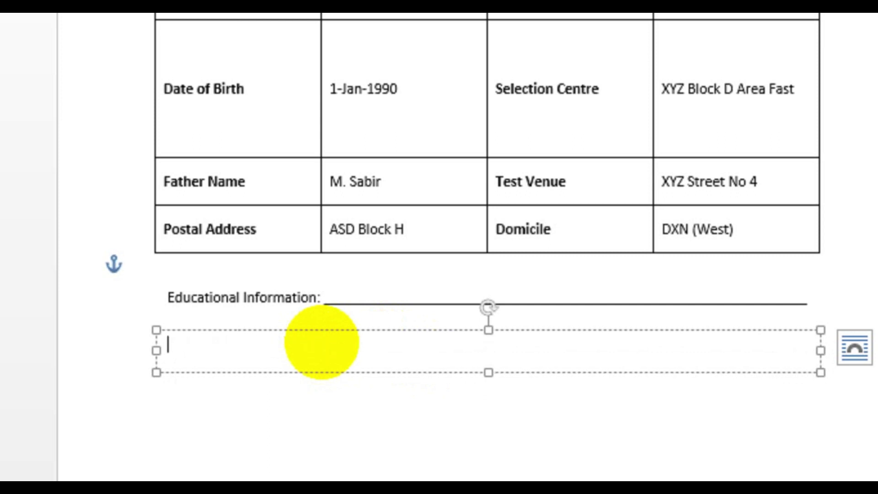
type("Matric ")
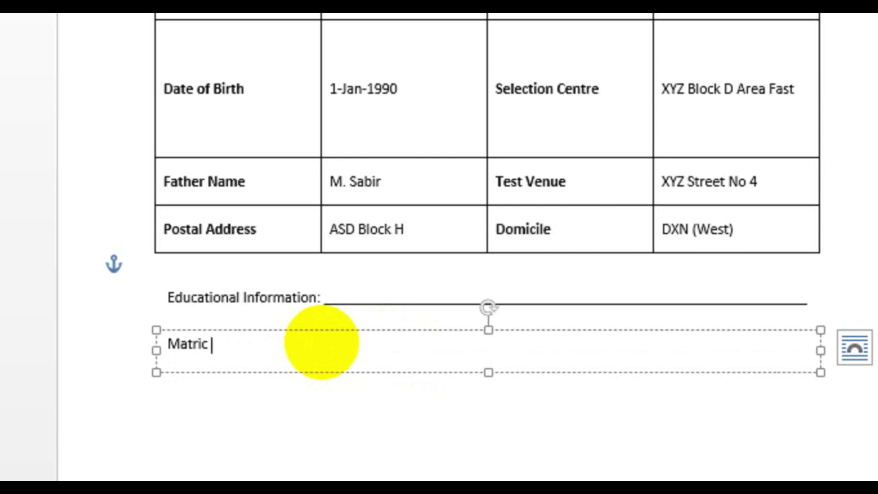
type("Science ")
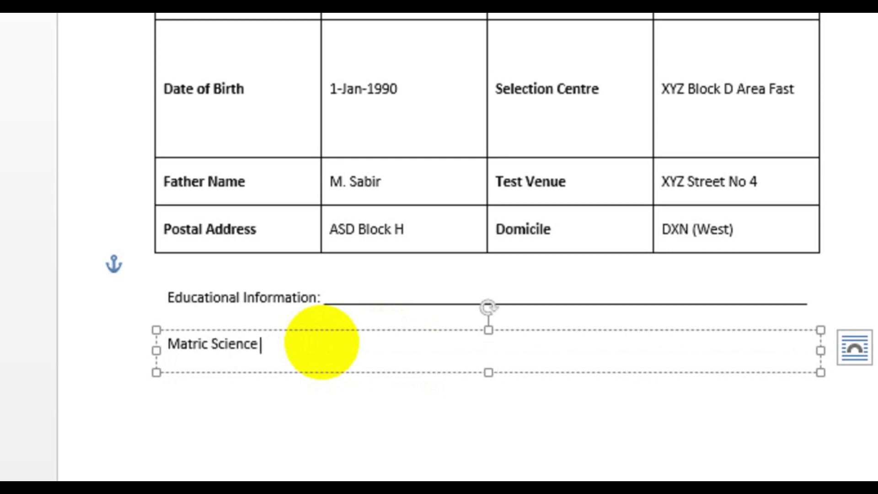
type("Remarks")
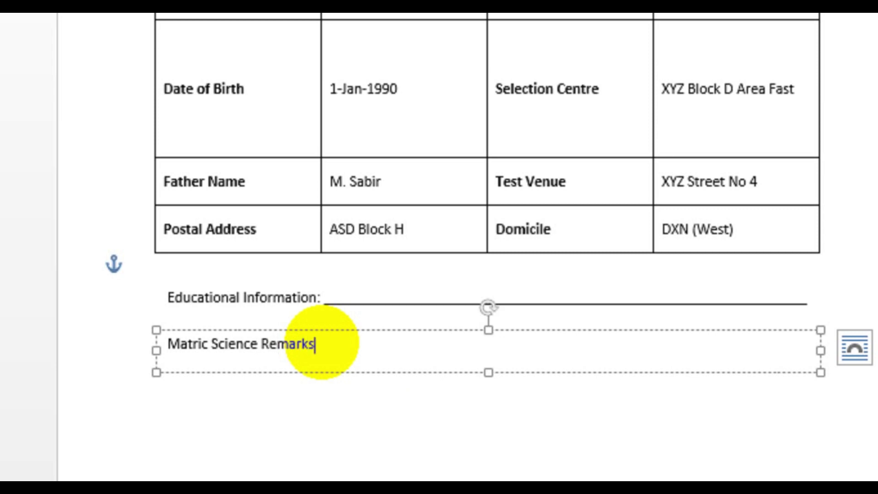
type(" (")
type("850")
key("BackSpace")
key("BackSpace")
key("BackSpace")
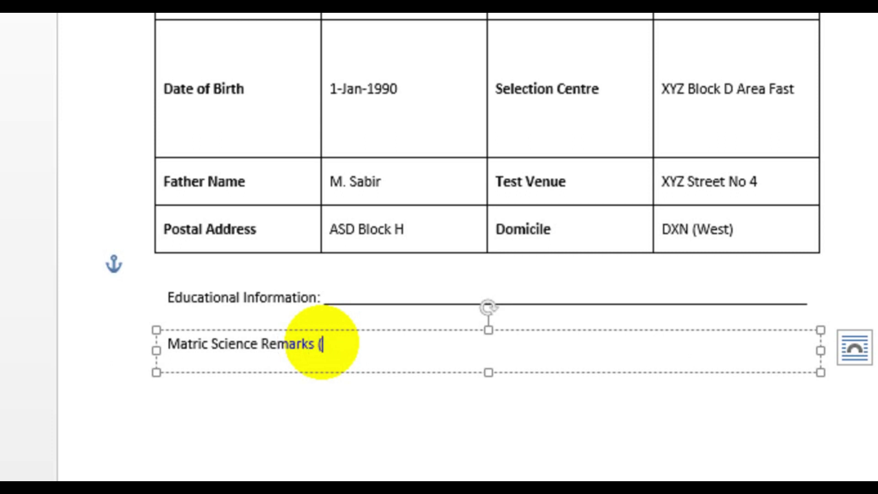
type("Obta")
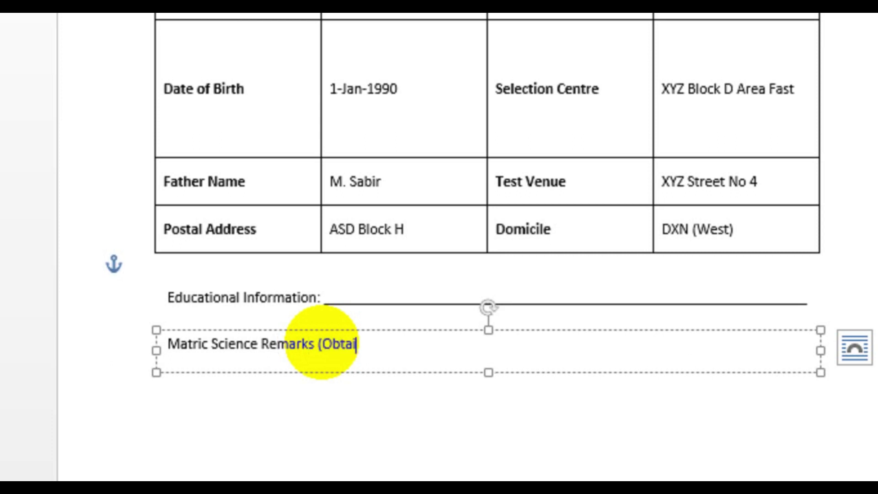
type("in")
type("e")
type("d")
type("R")
type("e")
key("BackSpace")
key("BackSpace")
key("BackSpace")
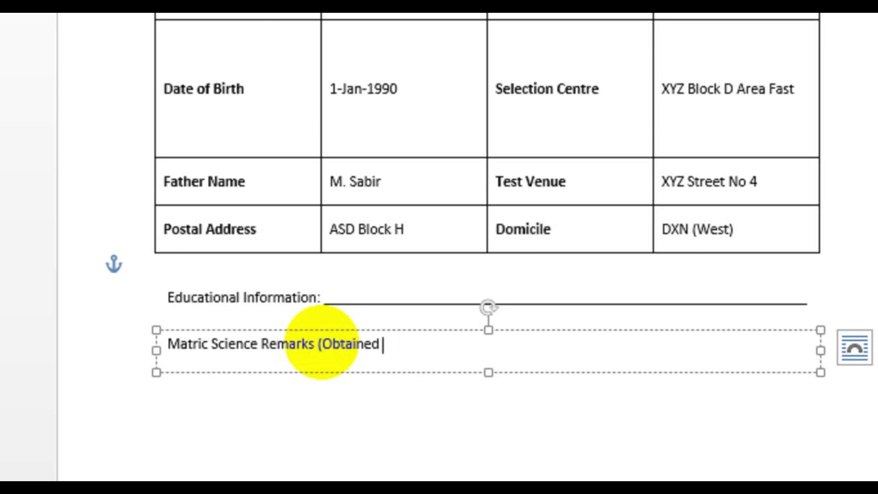
type("850 ")
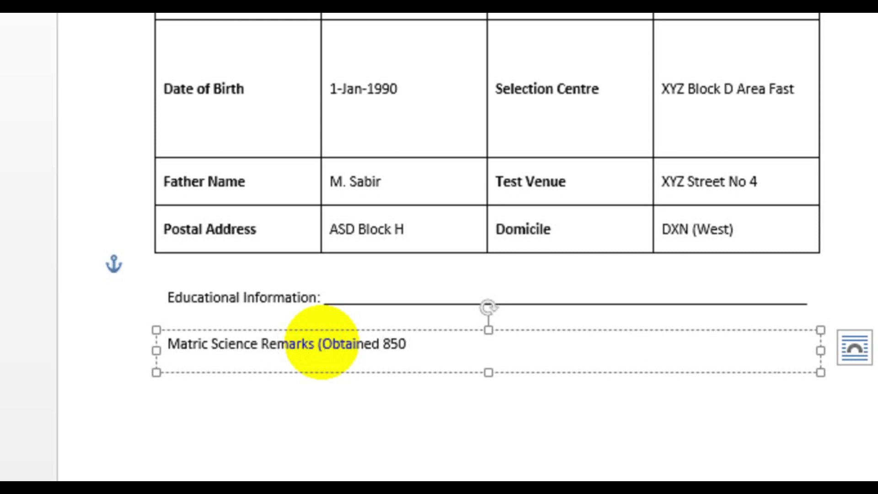
type("of 10")
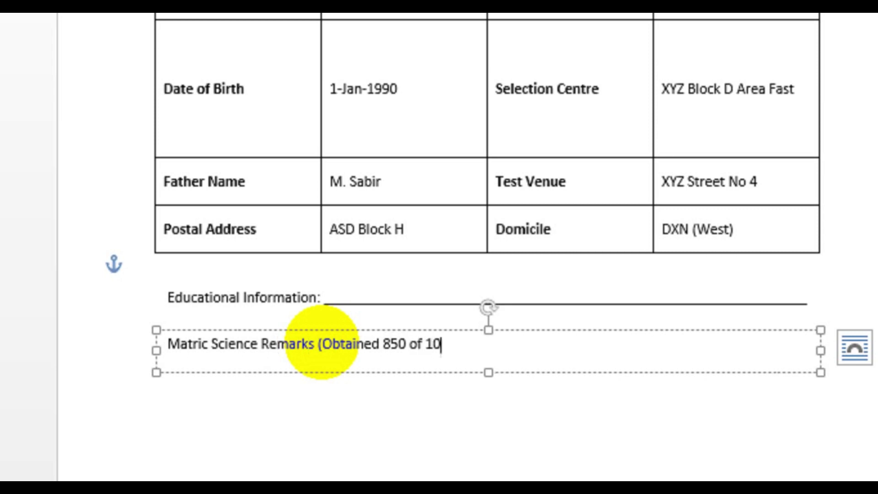
type("00)")
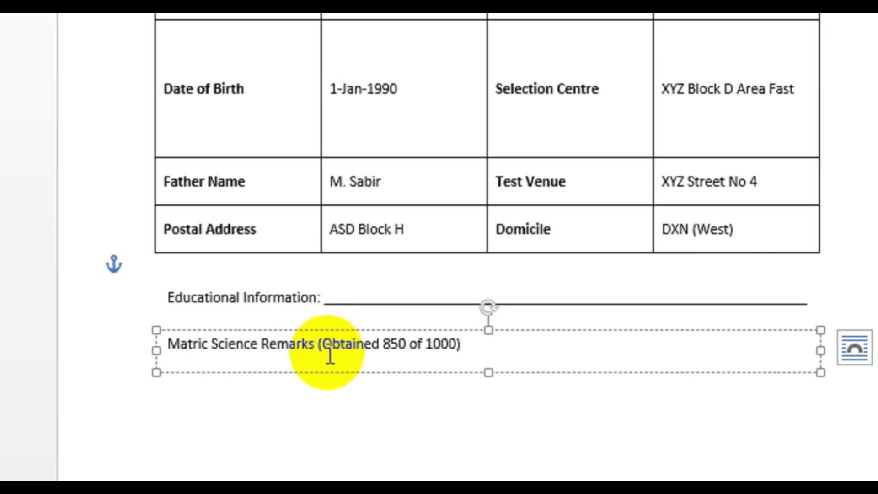
scroll(357, 366, "down", 3)
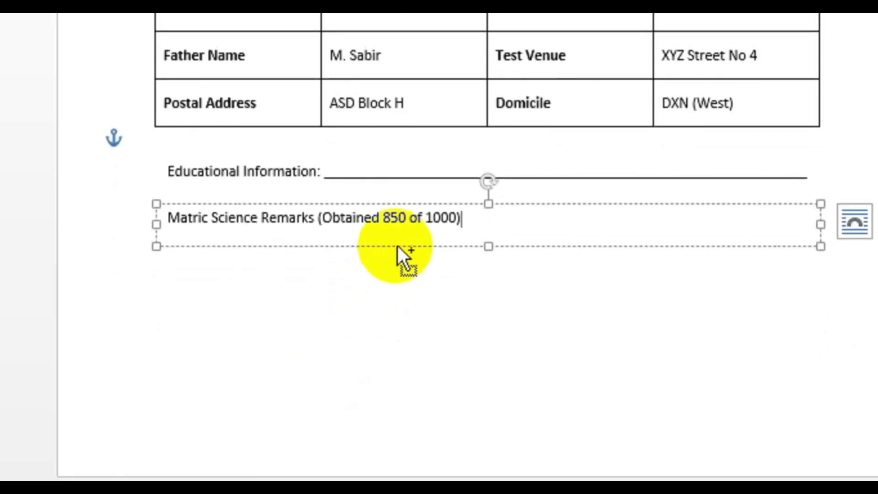
Turn a duplicate of the remarks box into a full-width underline rule just below it
left_click_drag(398, 246, 397, 286)
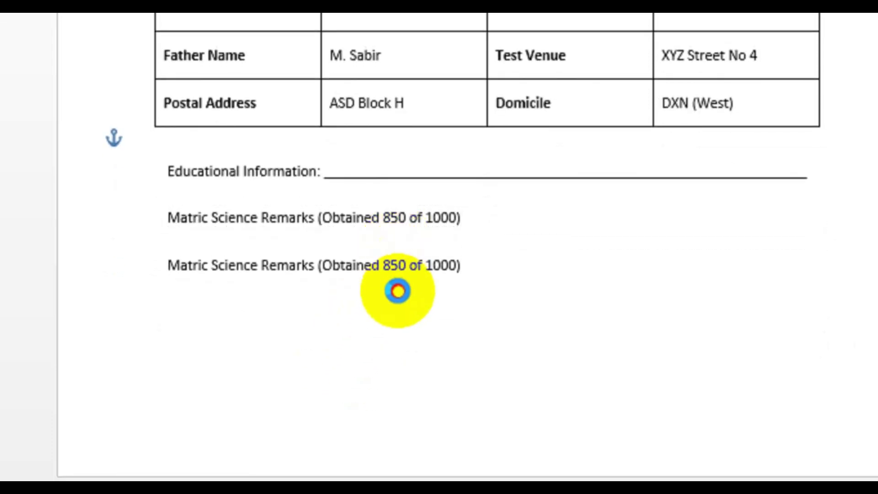
left_click(397, 272)
triple_click(397, 273)
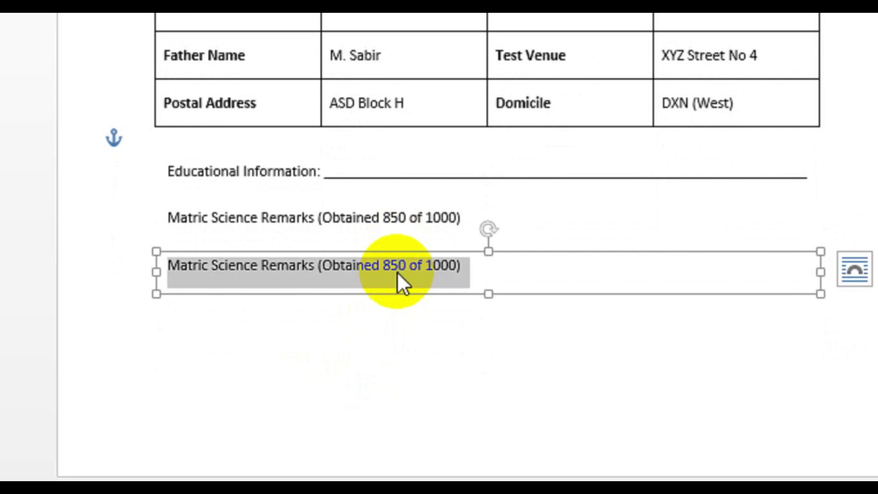
key("BackSpace")
type("________________________________")
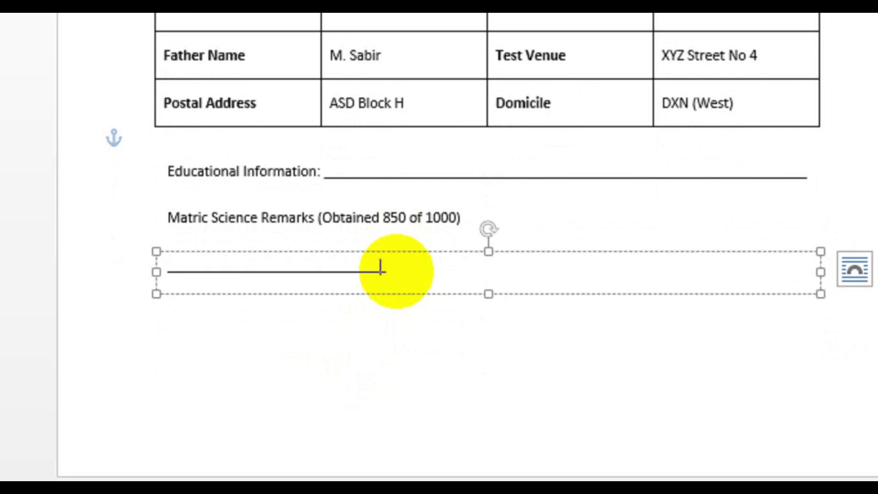
type("_____________________________________________________________")
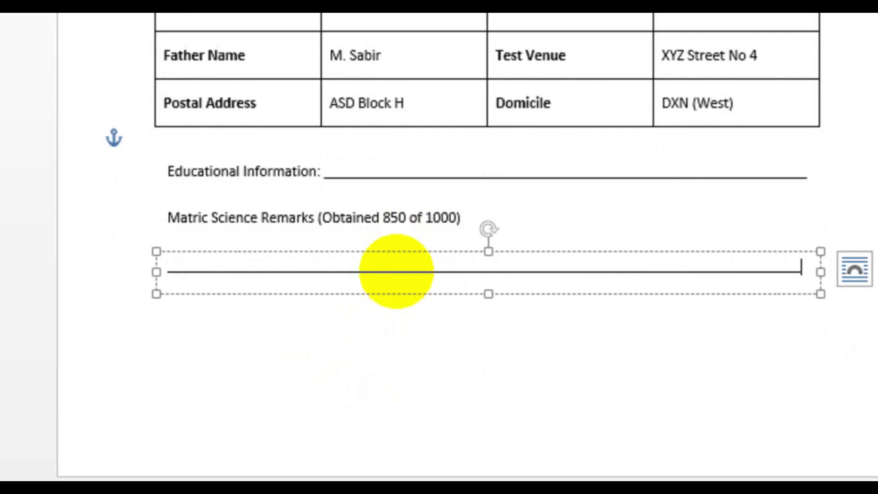
key("Return")
key("BackSpace")
left_click(397, 294)
key("Up")
key("Up")
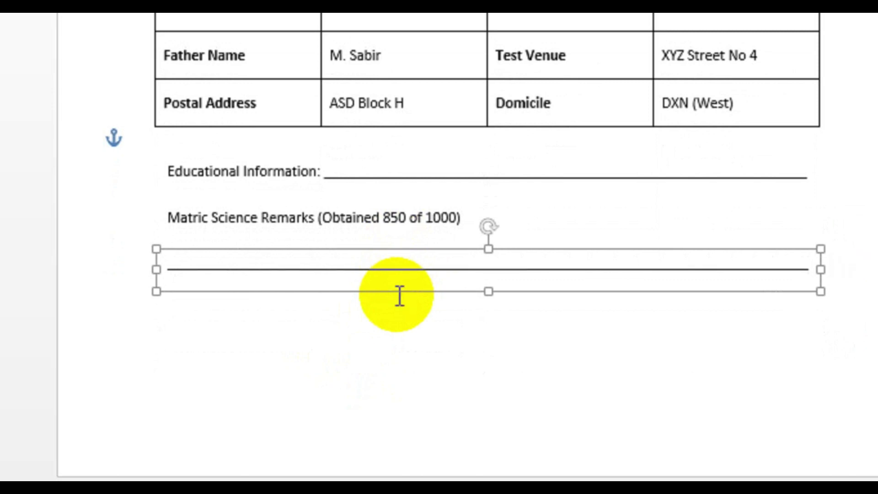
key("Up")
key("Up")
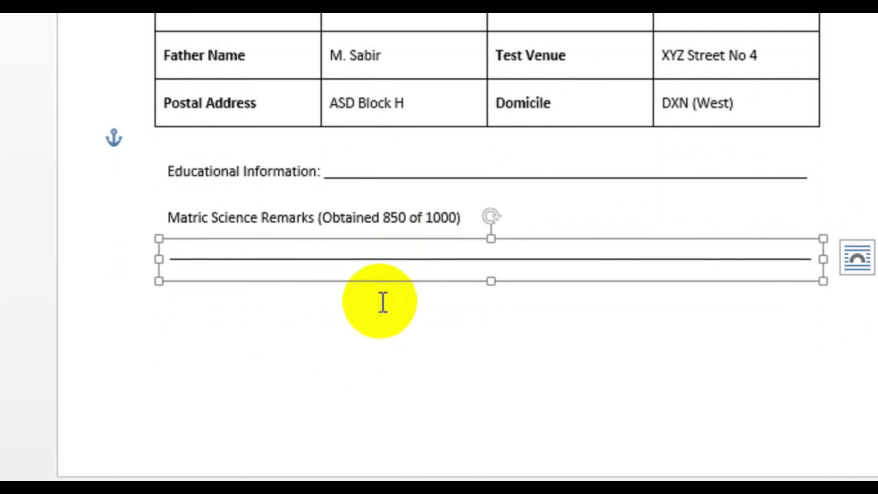
left_click(328, 320)
Copy the underline rule further down, leaving a blank gap between the two rules
left_click(216, 306)
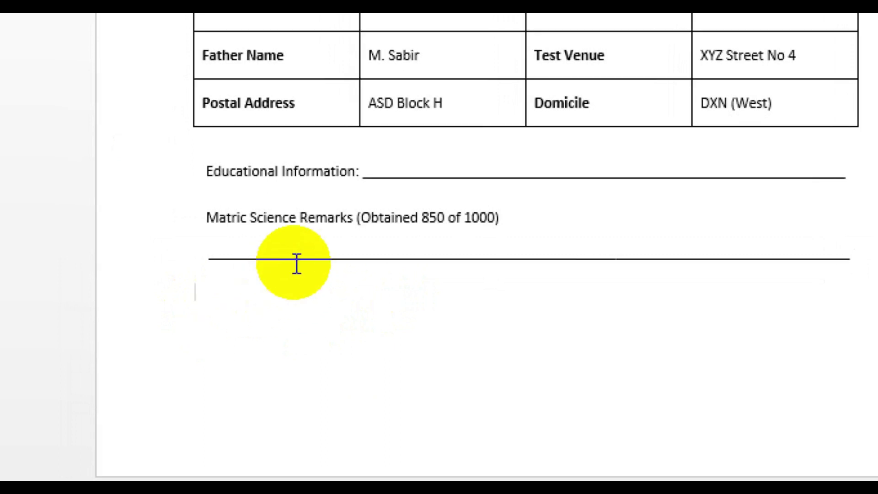
left_click(295, 259)
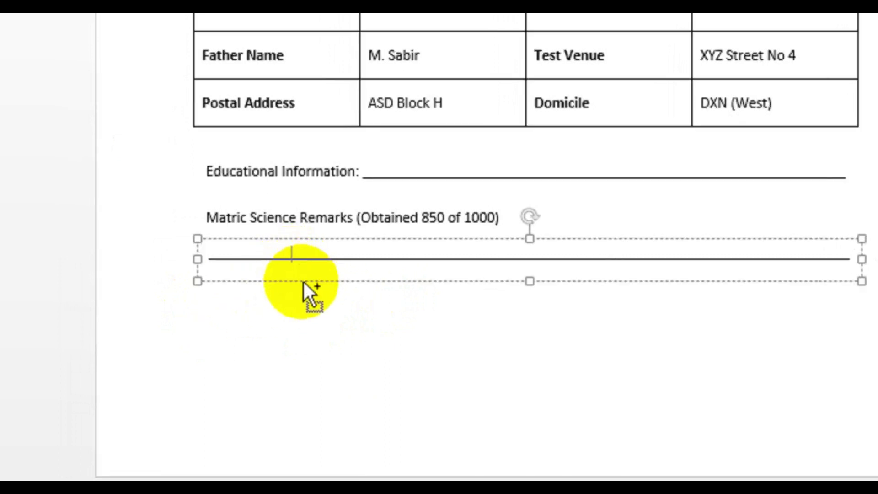
left_click(302, 281)
left_click_drag(302, 282, 303, 348)
left_click(278, 281)
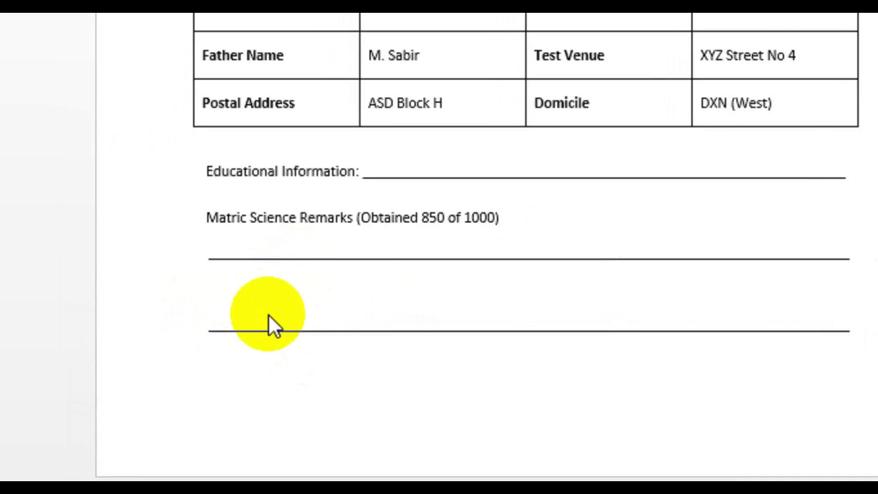
Start typing 'Requirement on Day of Entrance Test' in the gap between the rules
key("BackSpace")
type("Requir")
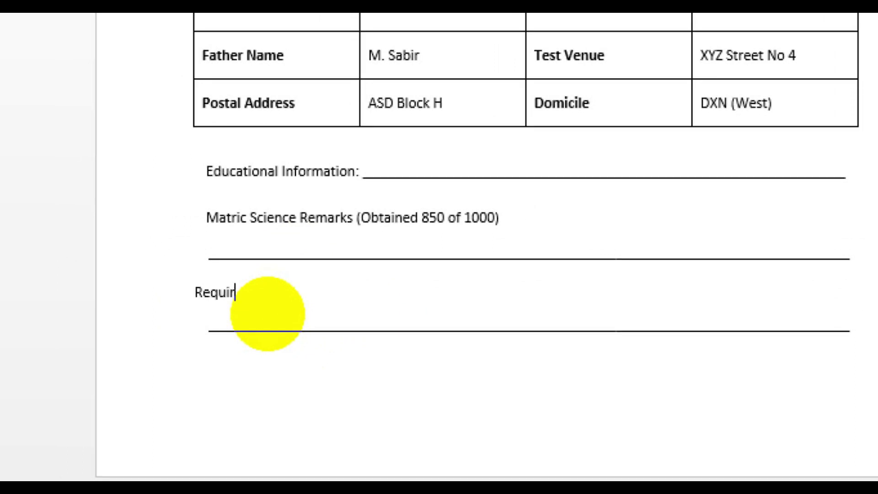
type("ent o")
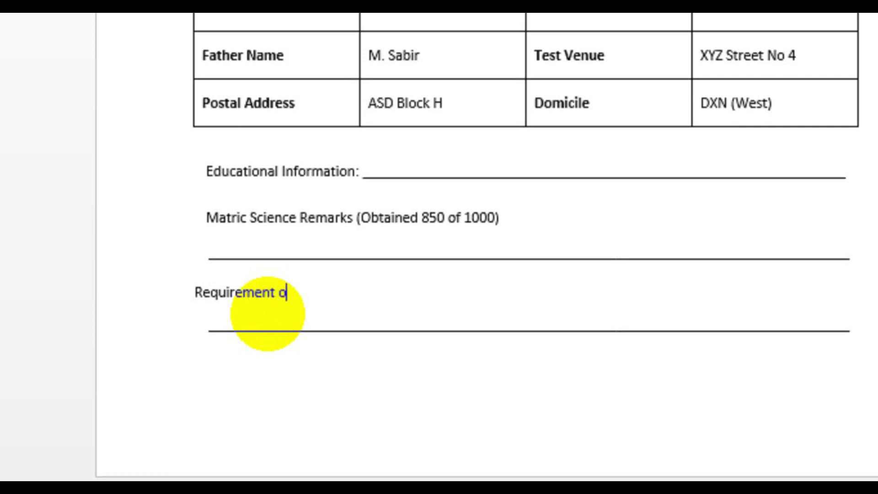
type("n Day o")
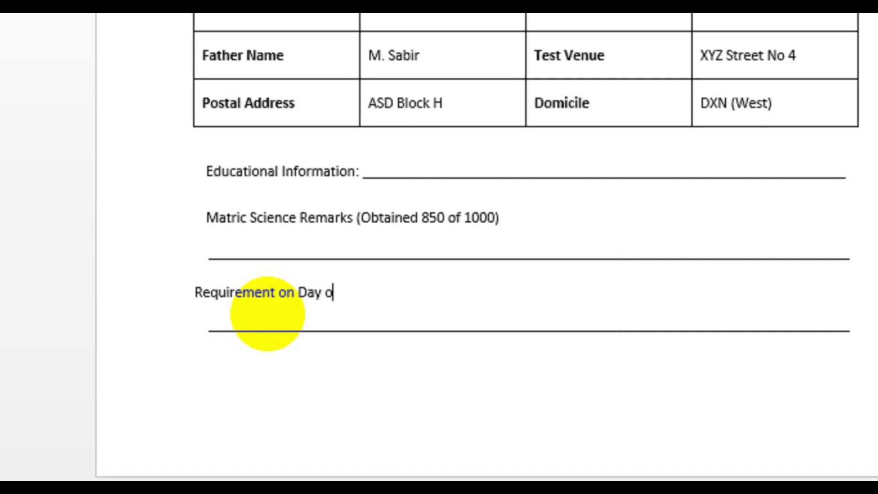
type("f E")
type("ntrance")
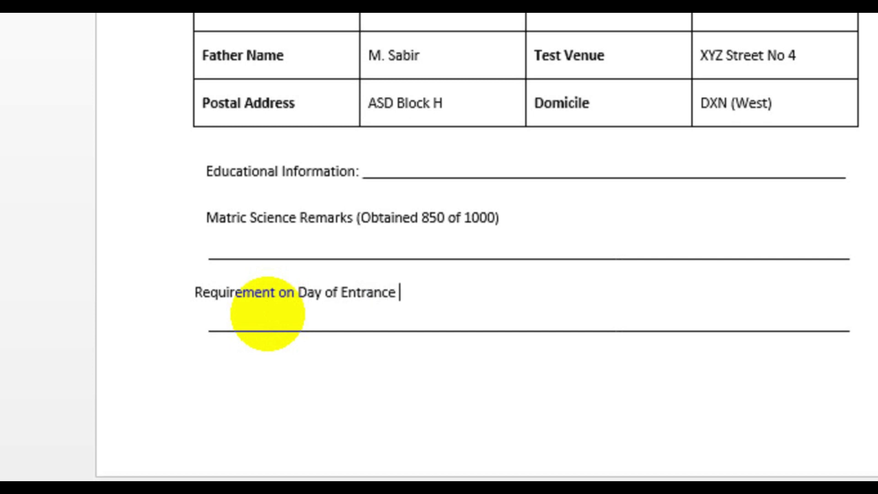
type(" Test")
Centre the requirement heading, make it bold and enlarge it to 16 pt
left_click_drag(424, 298, 215, 300)
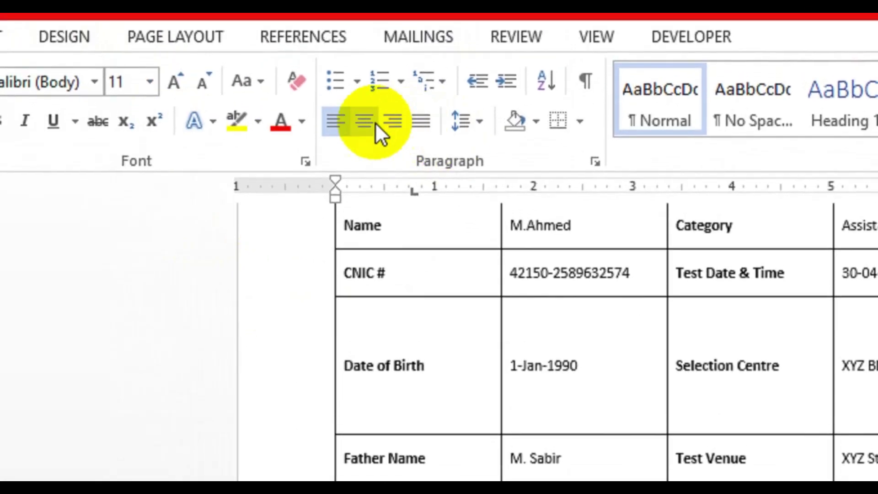
left_click(369, 130)
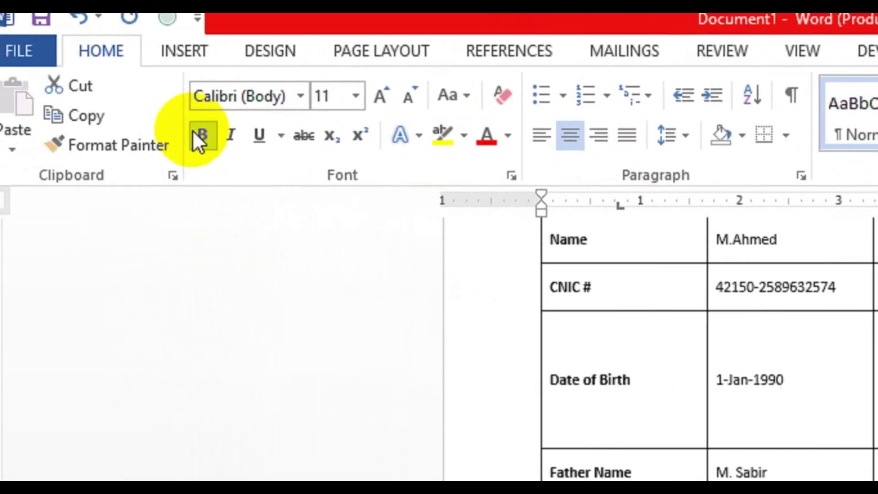
left_click(216, 137)
left_click(403, 105)
left_click(404, 105)
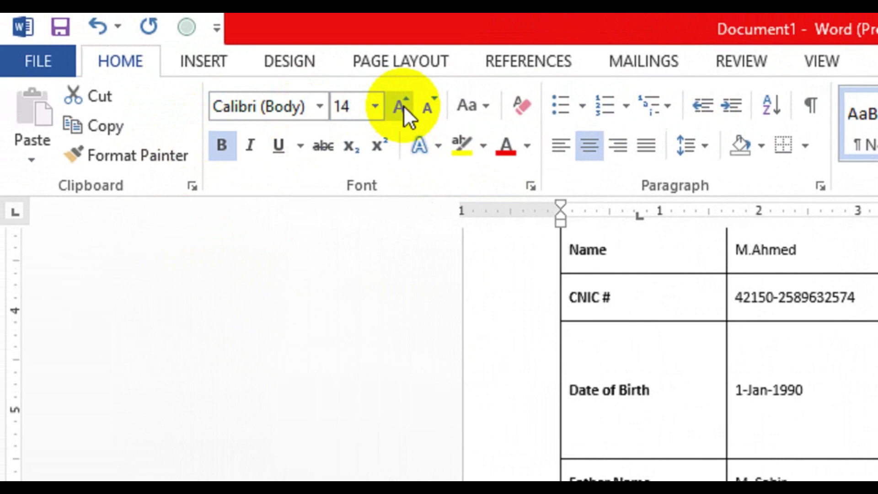
left_click(404, 106)
left_click(404, 106)
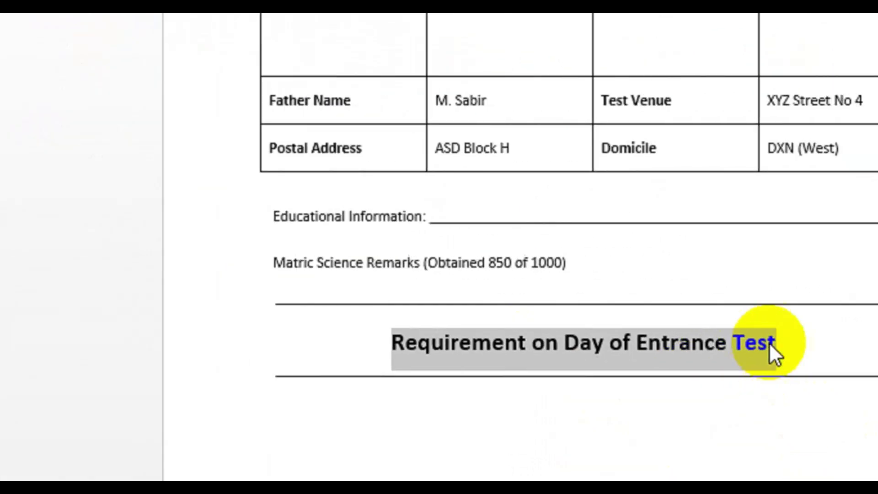
left_click(770, 352)
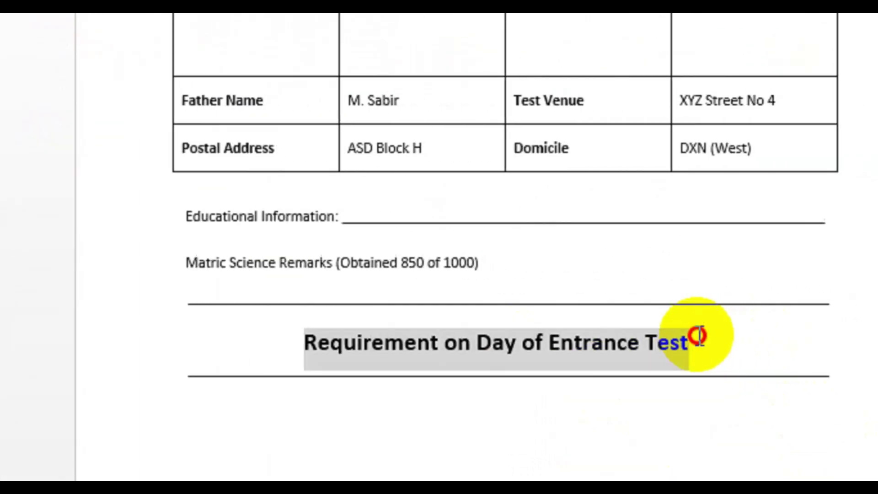
Remove the stray empty line and place the cursor on the empty line below the heading
left_click(695, 360)
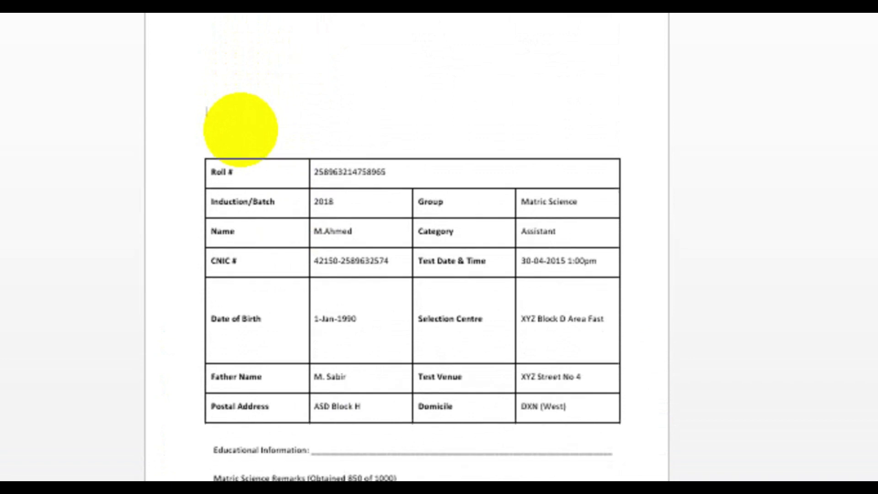
key("BackSpace")
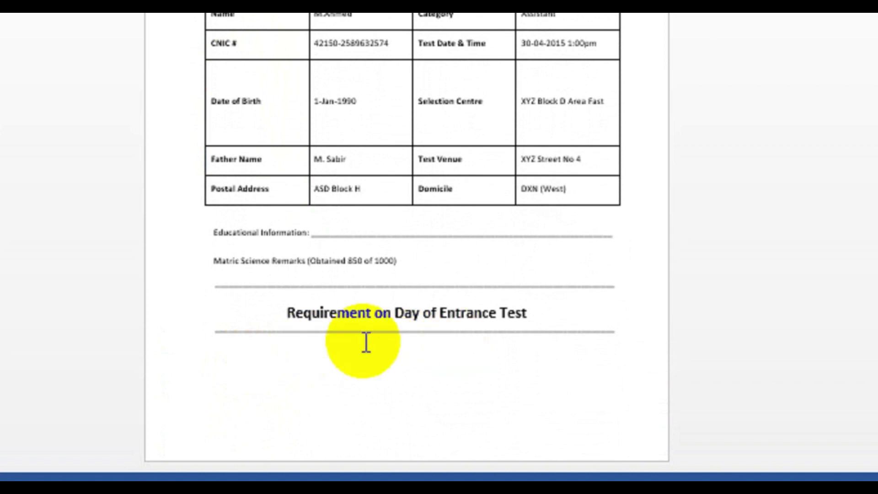
left_click(390, 311)
left_click(242, 359)
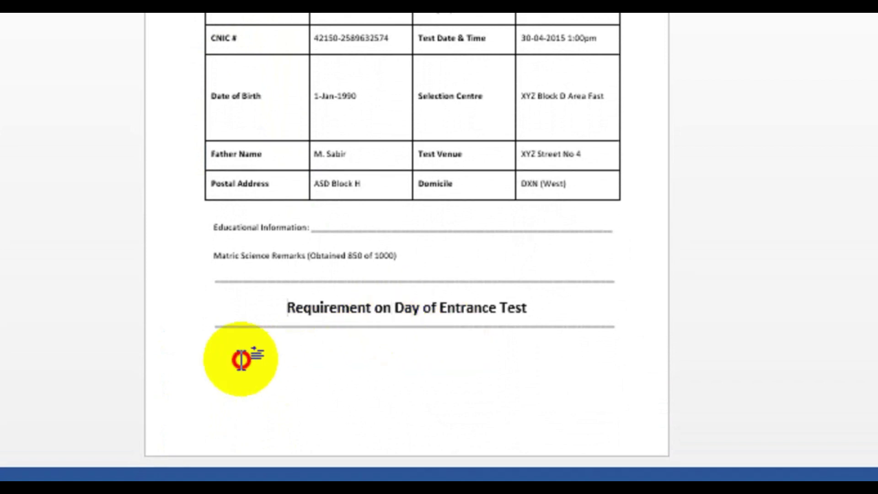
left_click(284, 373)
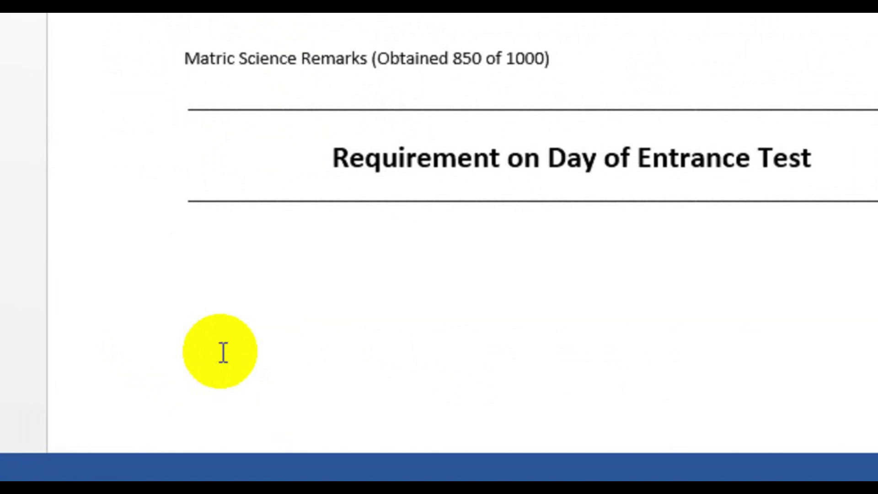
Type the four requirement lines, Registration Slip to 'Pencil, eraser & Clip board', fixing a stray page break
type("Regi")
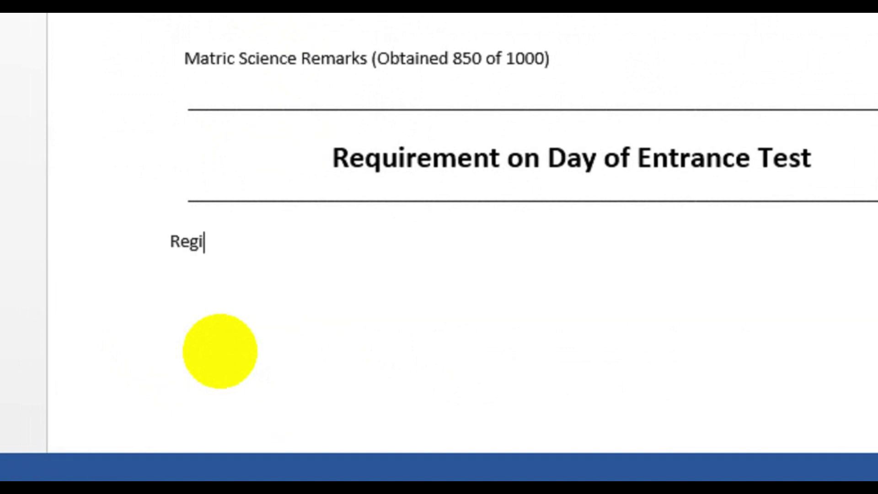
type("stration ")
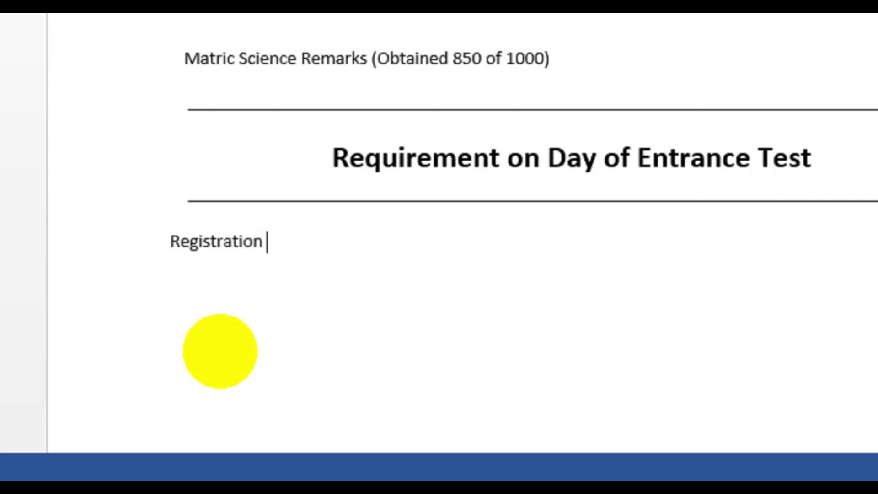
type("Slip")
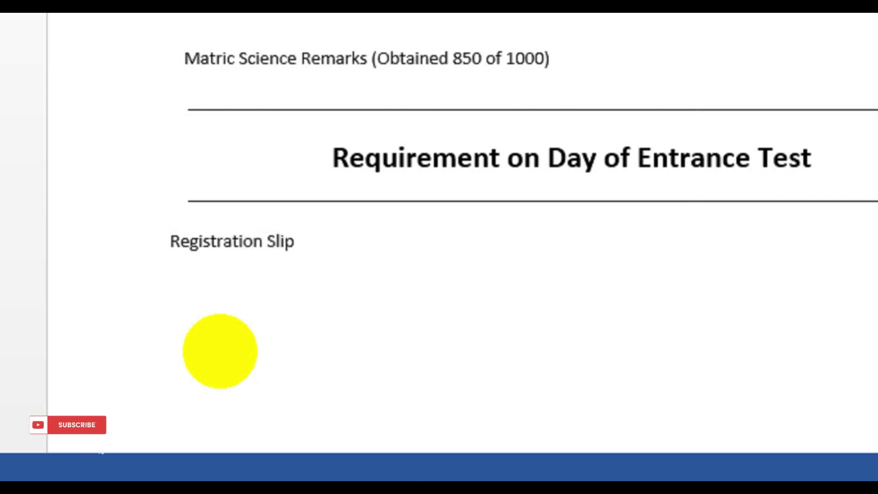
key("Return")
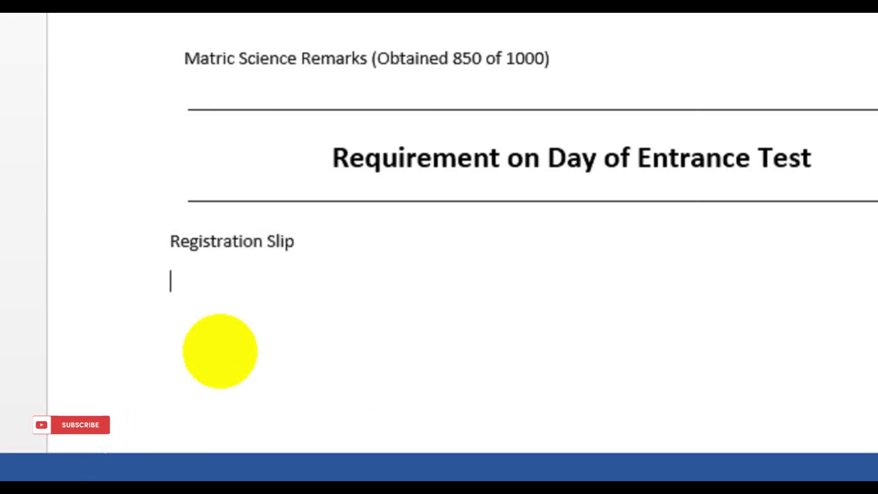
type("O")
type("ri")
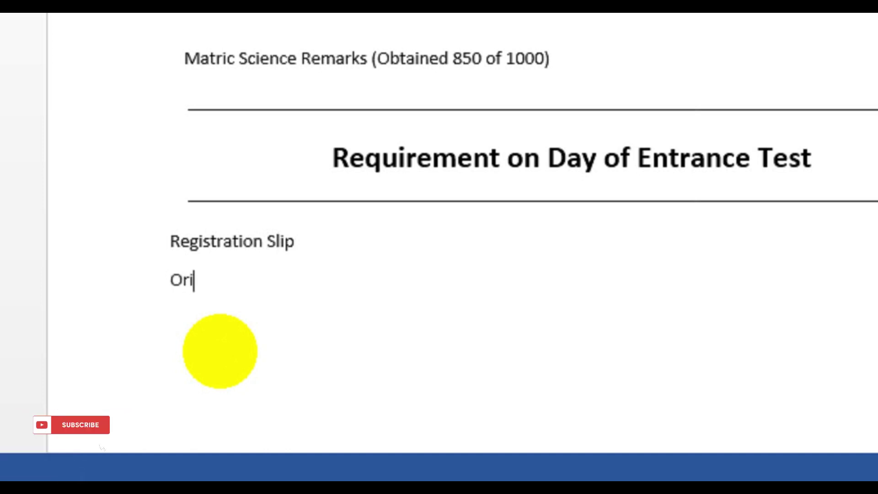
type("ginal CNIC")
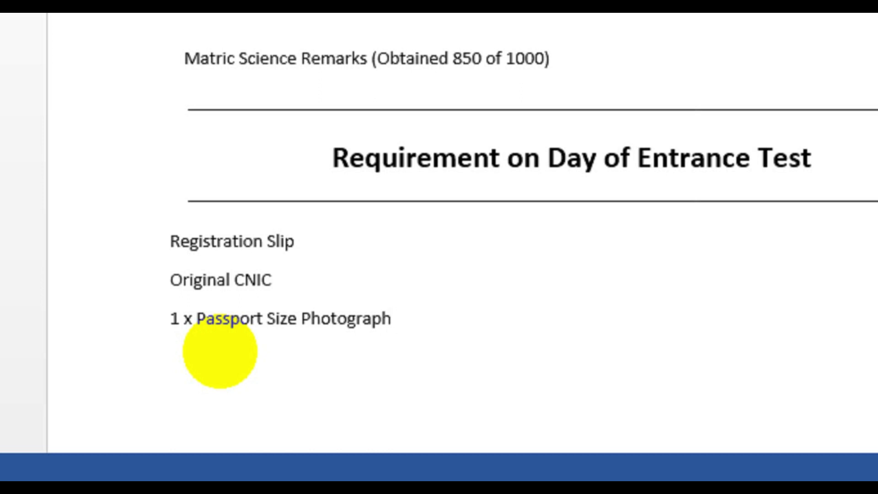
key("ctrl+Return")
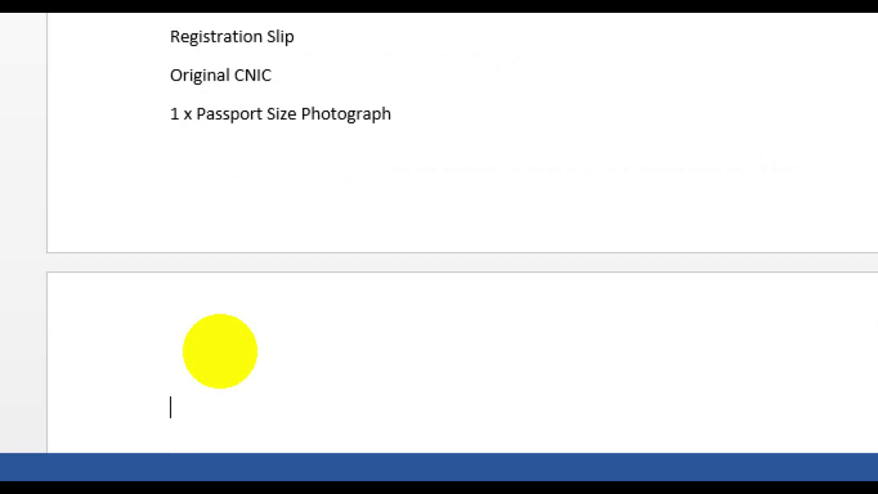
key("BackSpace")
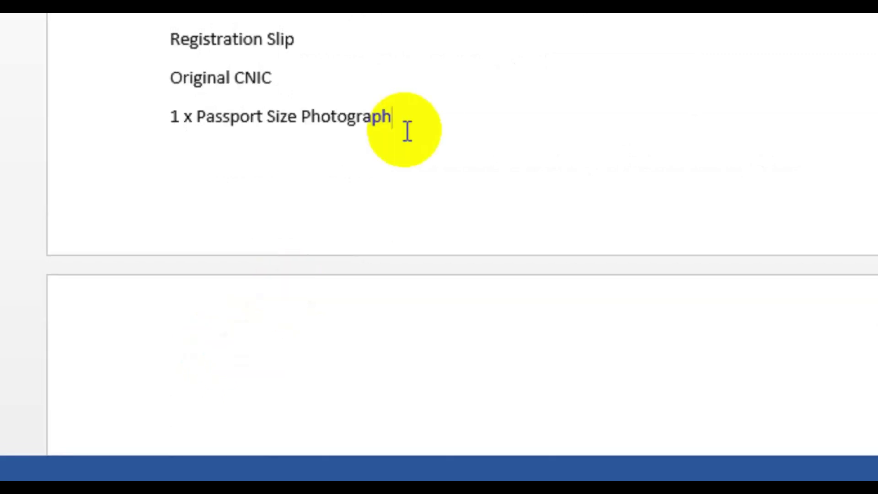
scroll(430, 203, "up", 10)
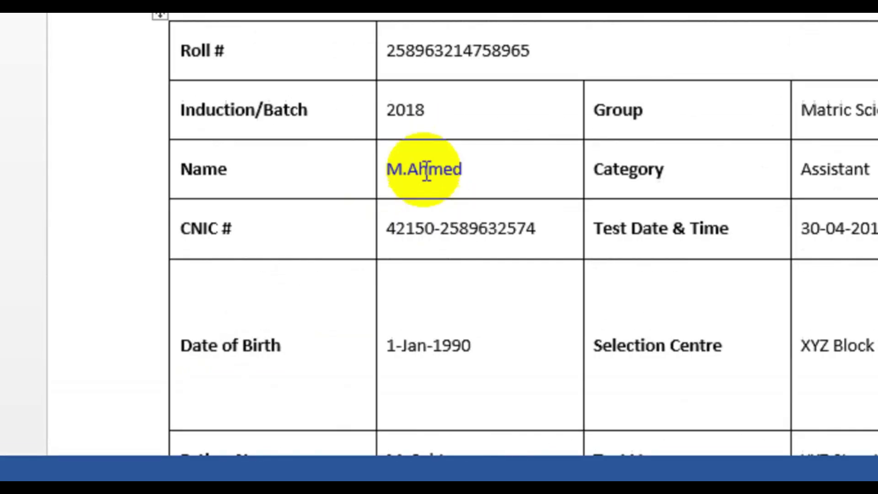
left_click(221, 120)
key("Delete")
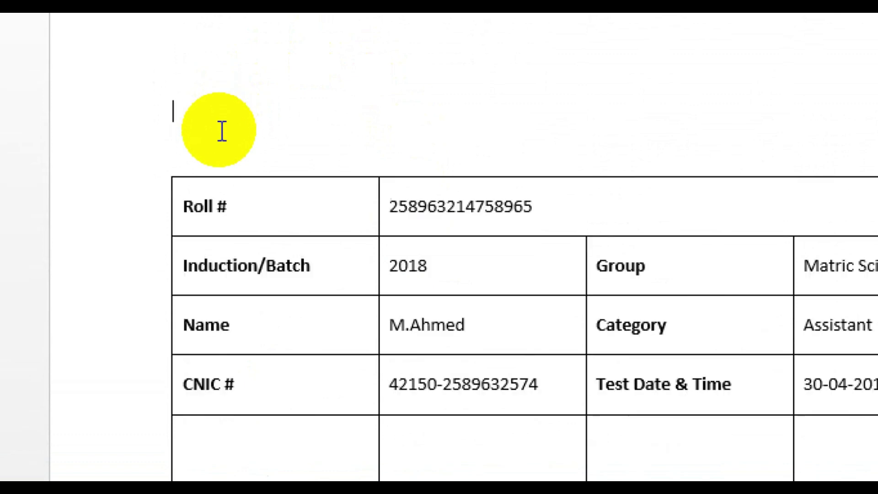
scroll(235, 167, "down", 10)
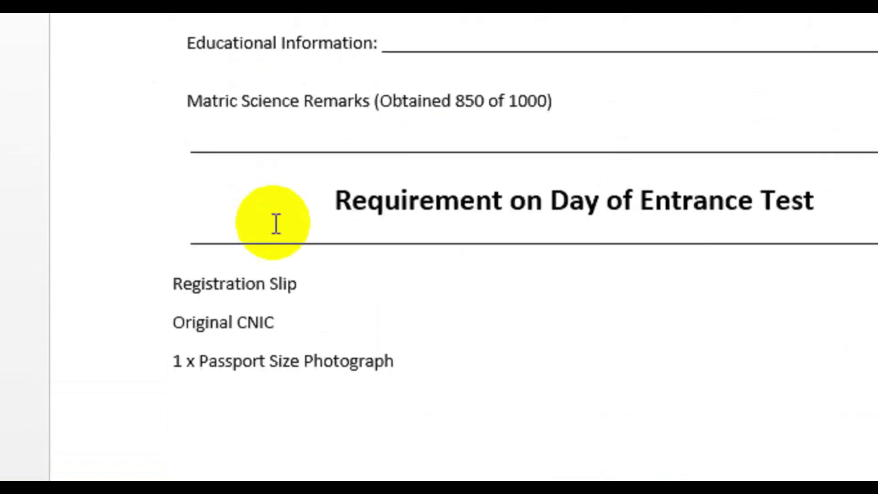
left_click(485, 329)
type("Pencil, eraser & Clip board")
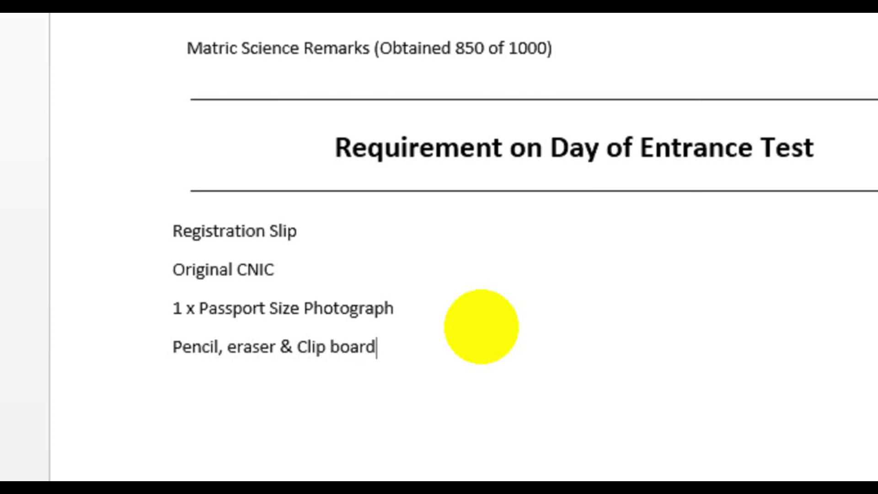
Format the four requirement lines as solid round bullets
left_click_drag(394, 355, 203, 242)
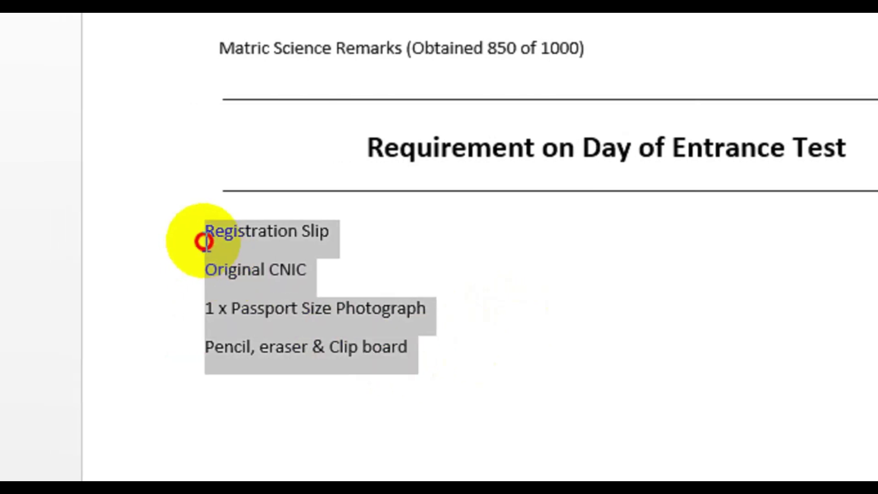
left_click(336, 106)
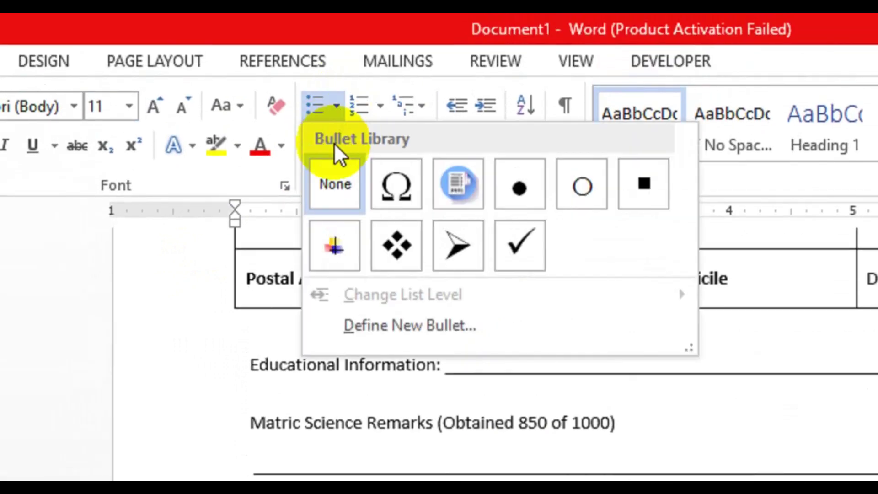
left_click(522, 188)
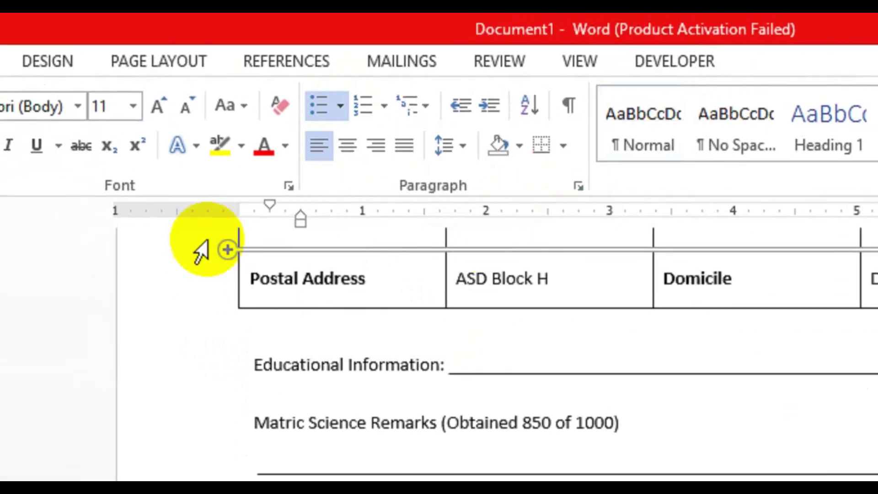
left_click(364, 151)
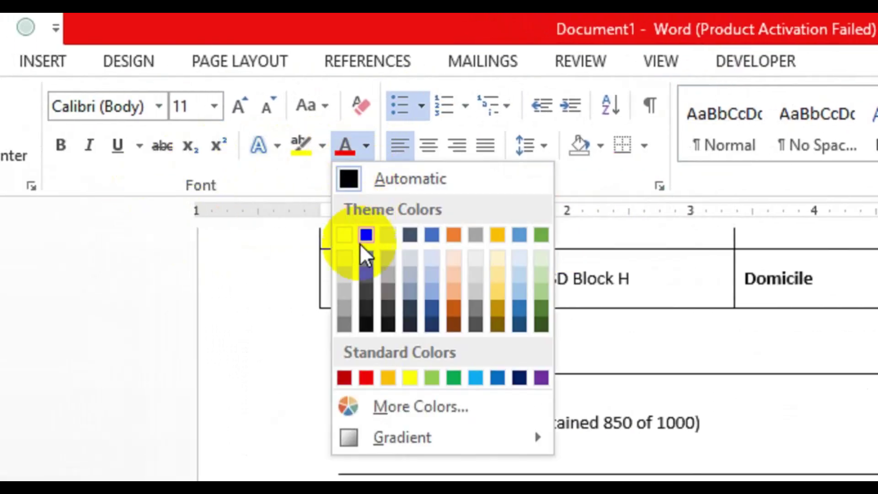
Make the four bulleted requirement lines red and bold
left_click(365, 378)
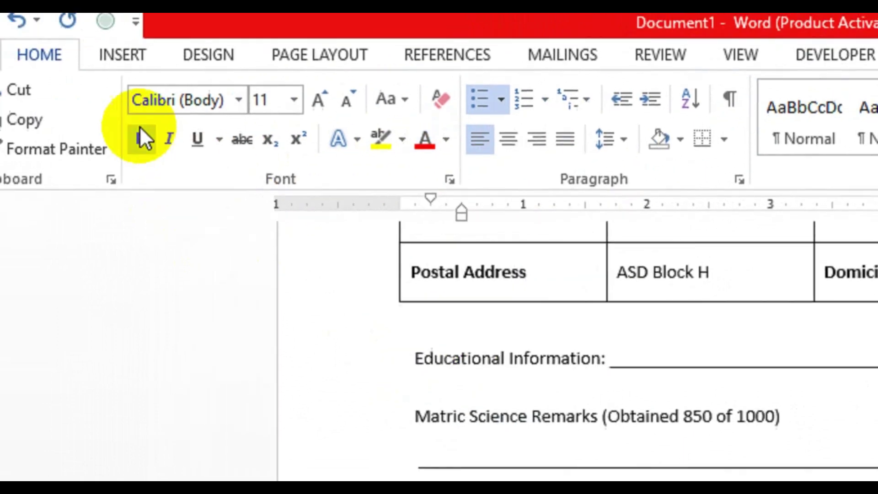
left_click(141, 137)
left_click(696, 388)
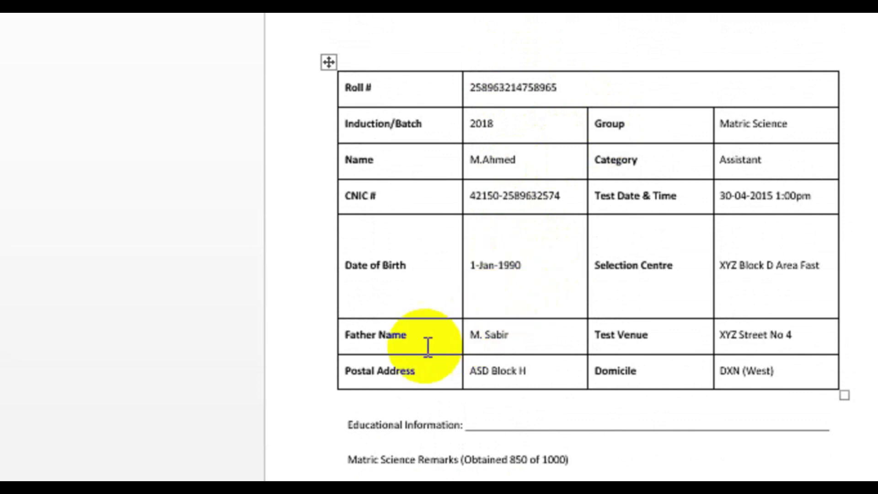
Drag the Father Name row's lower border down to make that table row taller
scroll(421, 198, "up", 2)
scroll(484, 219, "up", 2)
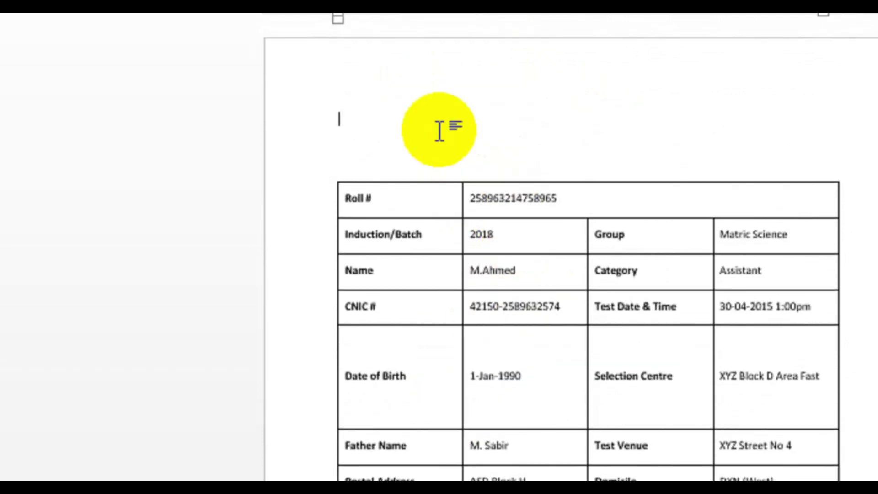
scroll(453, 133, "down", 2)
scroll(471, 384, "down", 3)
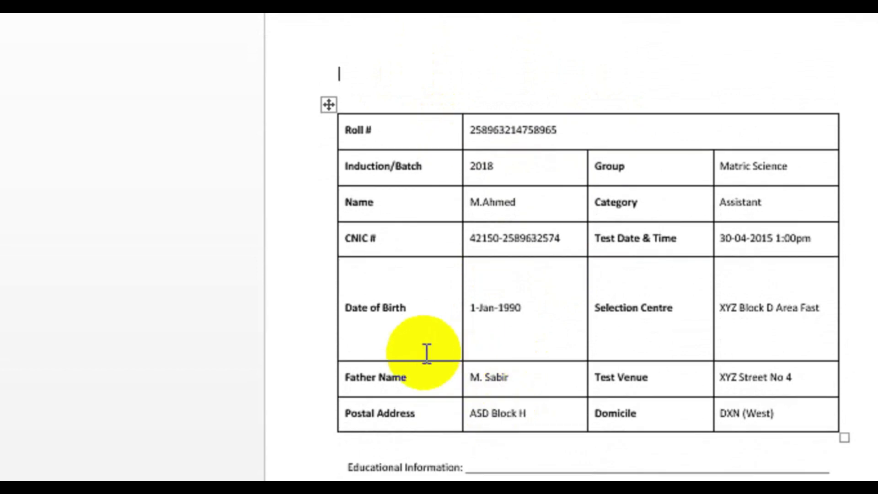
left_click_drag(406, 365, 408, 365)
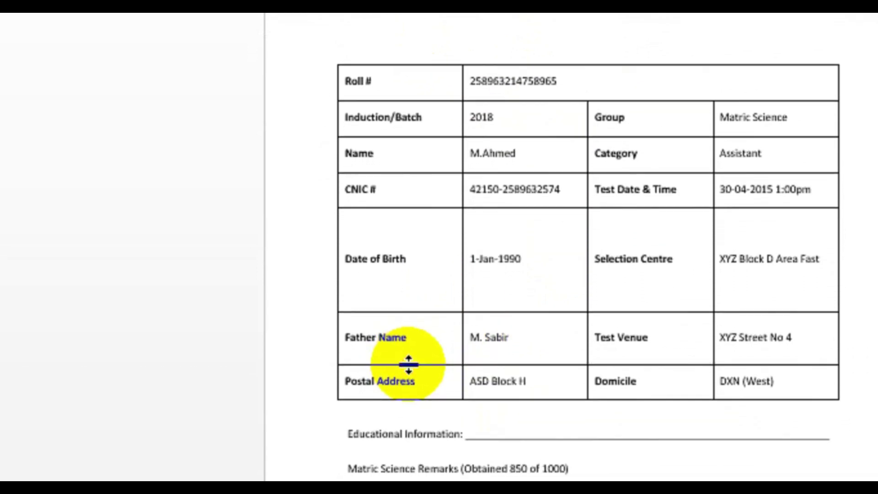
scroll(480, 407, "down", 5)
scroll(480, 368, "down", 2)
scroll(484, 375, "down", 1)
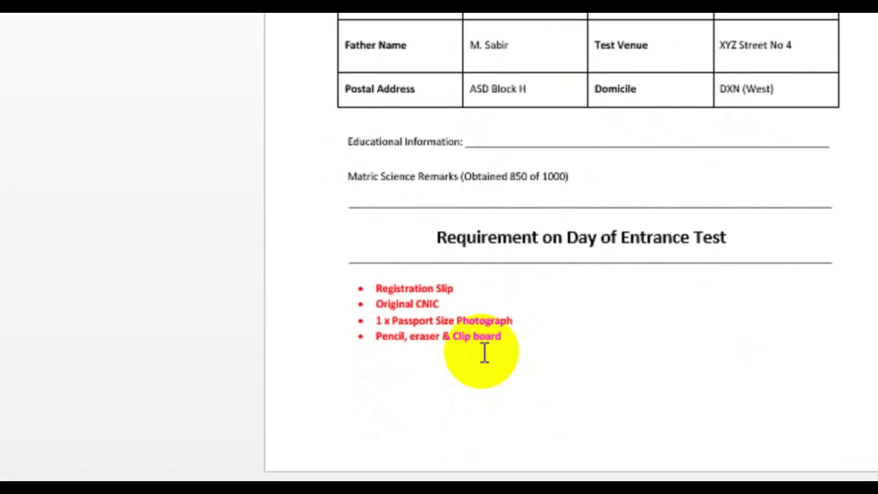
scroll(443, 125, "up", 3)
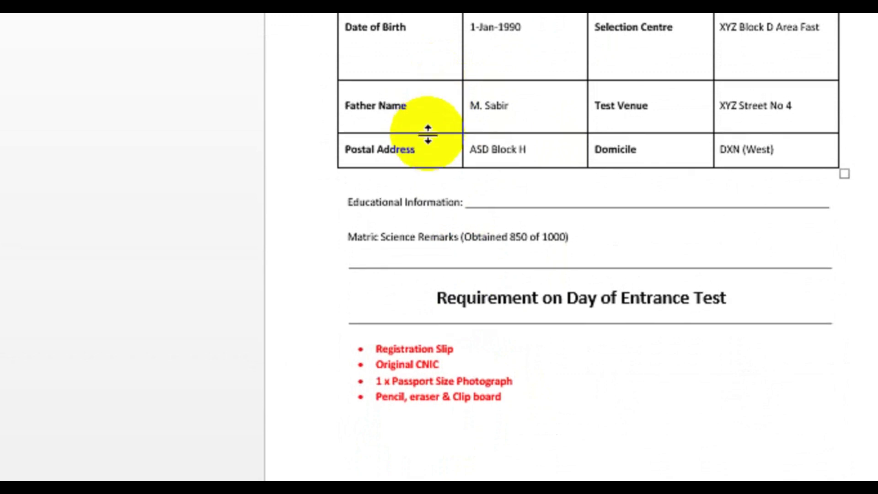
mouse_move(428, 134)
left_mouse_down()
mouse_move(432, 154)
mouse_move(460, 153)
left_mouse_up()
scroll(460, 151, "up", 3)
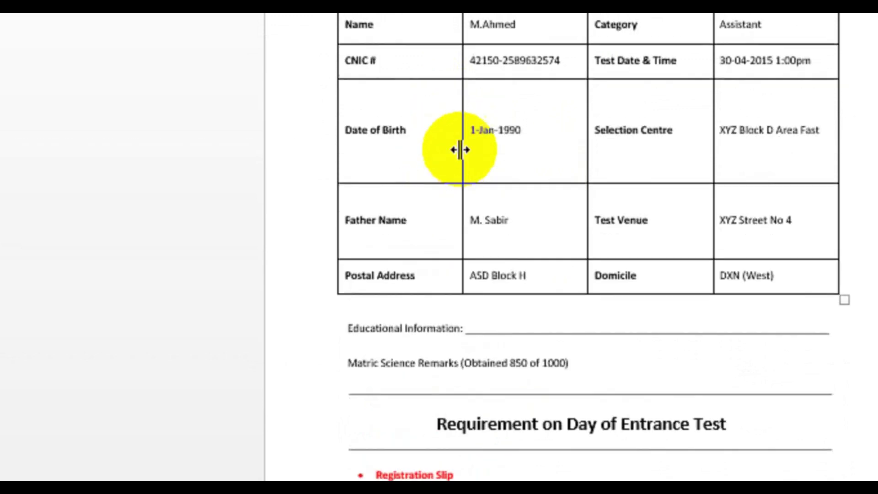
scroll(462, 146, "up", 2)
scroll(465, 142, "up", 3)
scroll(485, 91, "up", 4)
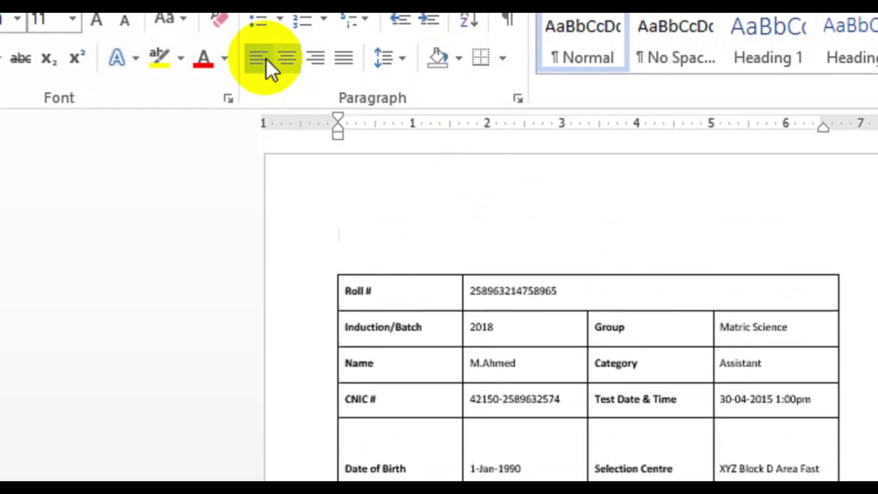
Draw a rectangle at the top right, above the table's right side, for the photo
left_click(163, 61)
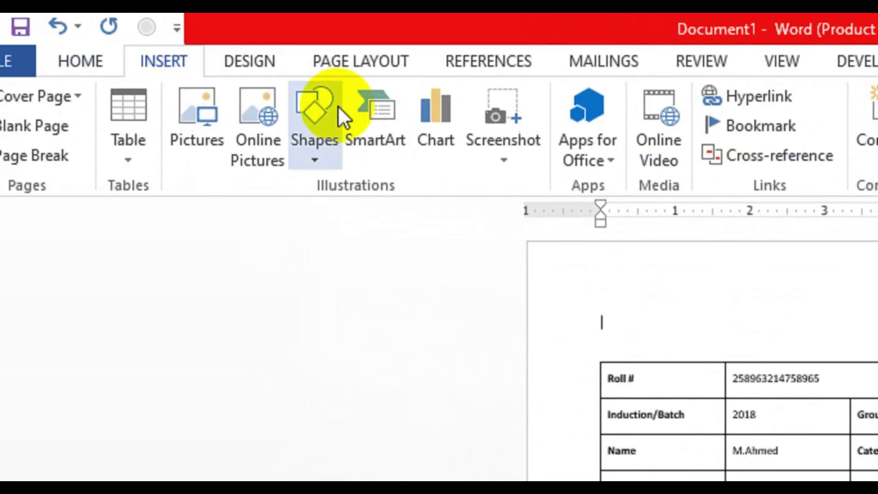
left_click(326, 144)
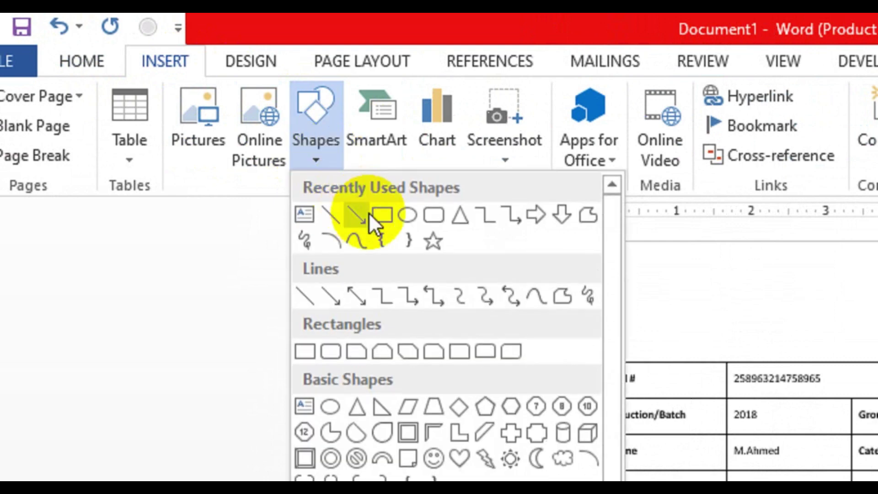
left_click(306, 352)
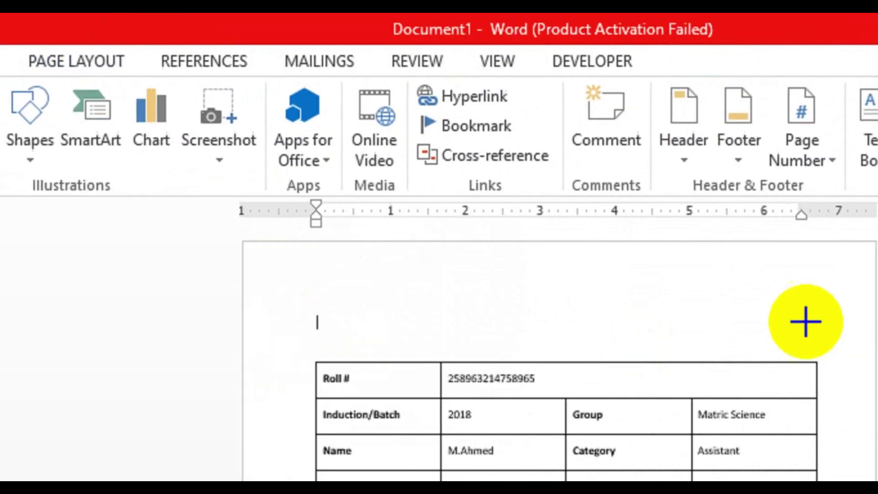
left_click_drag(632, 257, 659, 356)
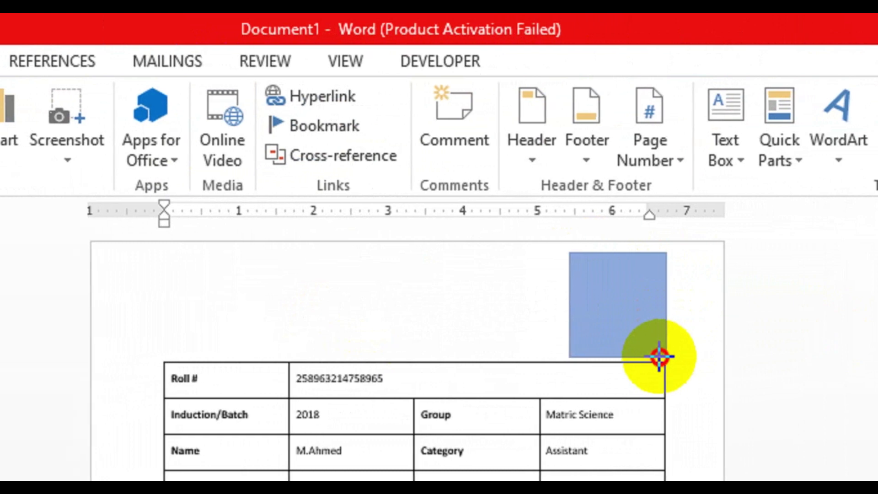
left_click_drag(659, 356, 658, 357)
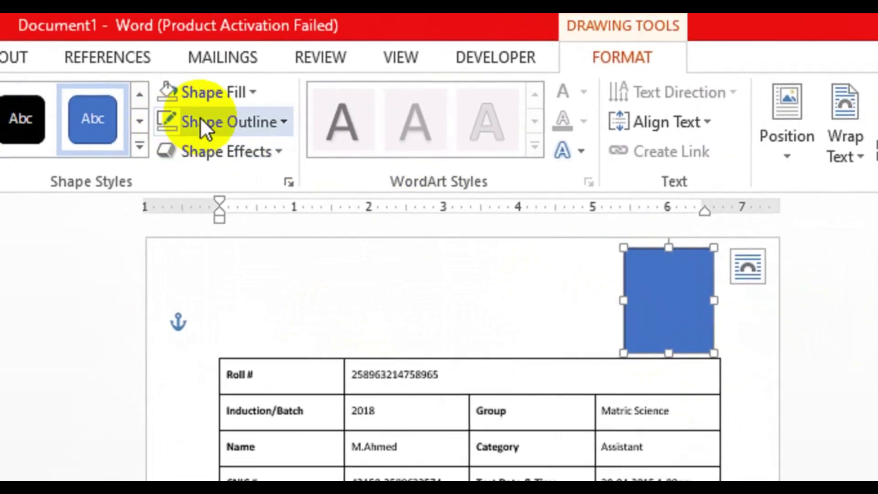
Give the photo box No Fill and a black 2¼ pt outline
left_click(215, 93)
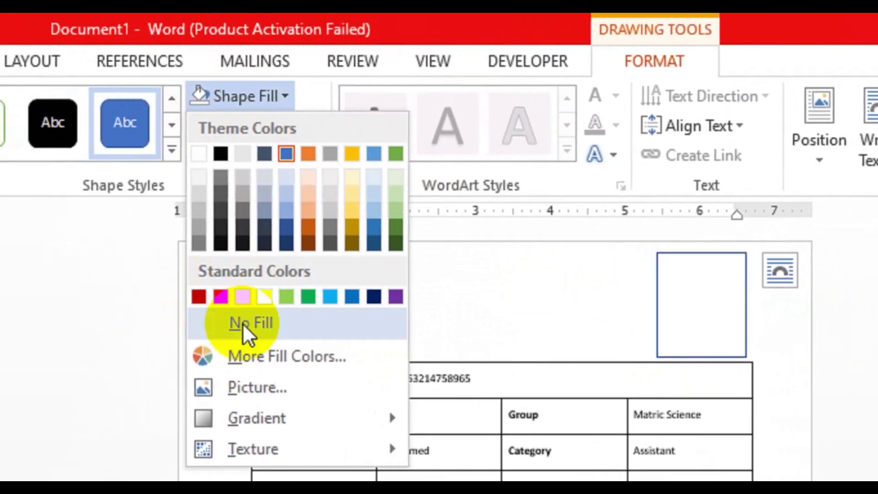
left_click(243, 323)
left_click(263, 125)
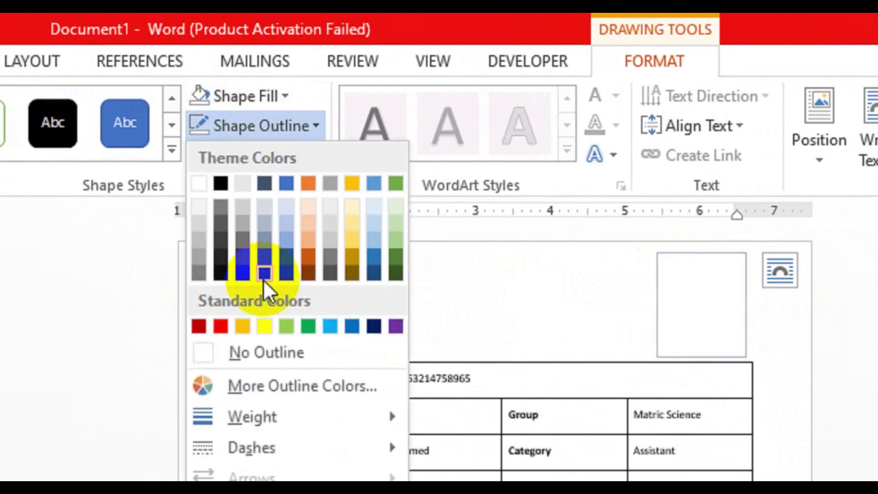
left_click(227, 275)
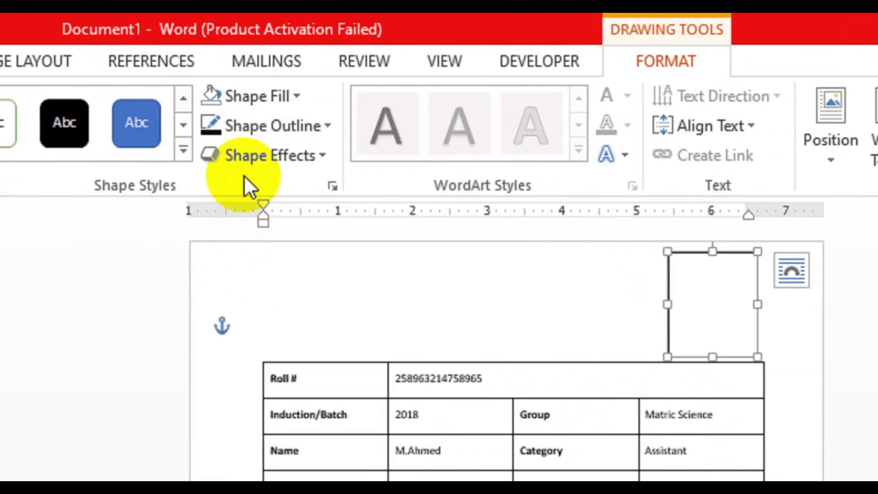
left_click(265, 126)
mouse_move(263, 336)
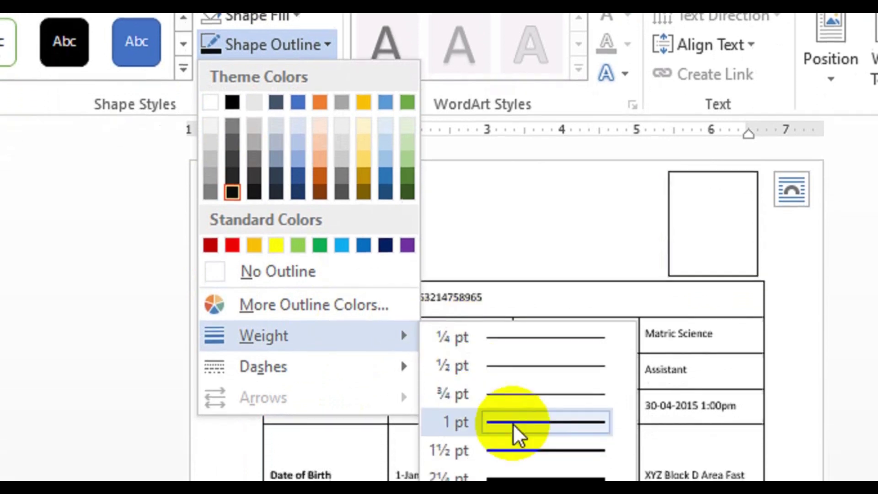
left_click(516, 364)
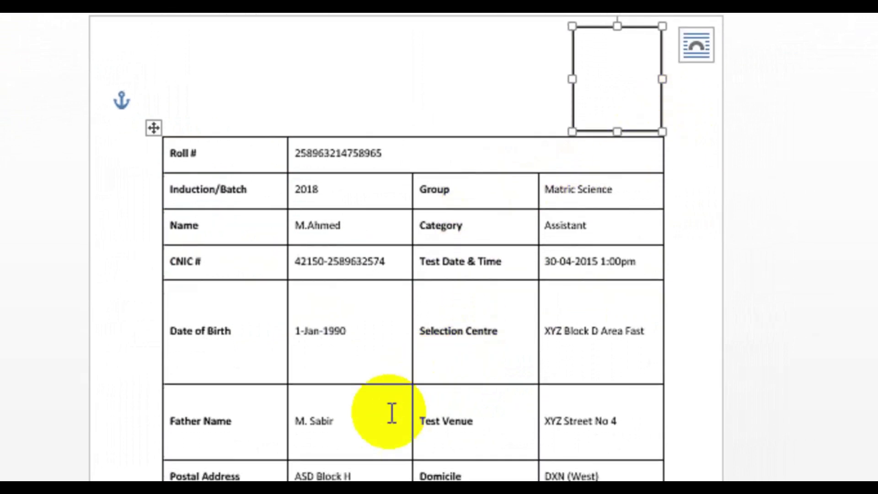
left_click(382, 83)
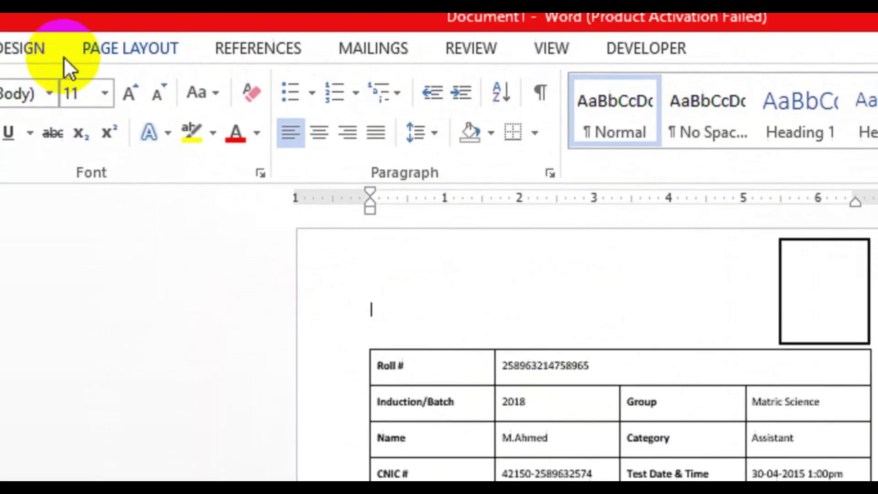
Draw a wide text box across the page top and type 'Registration Slip' in it
left_click(86, 61)
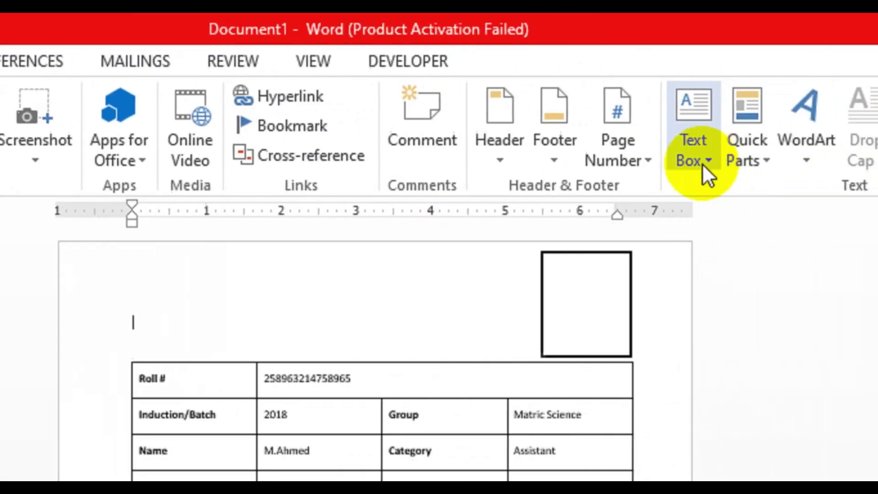
left_click(663, 146)
left_click(665, 409)
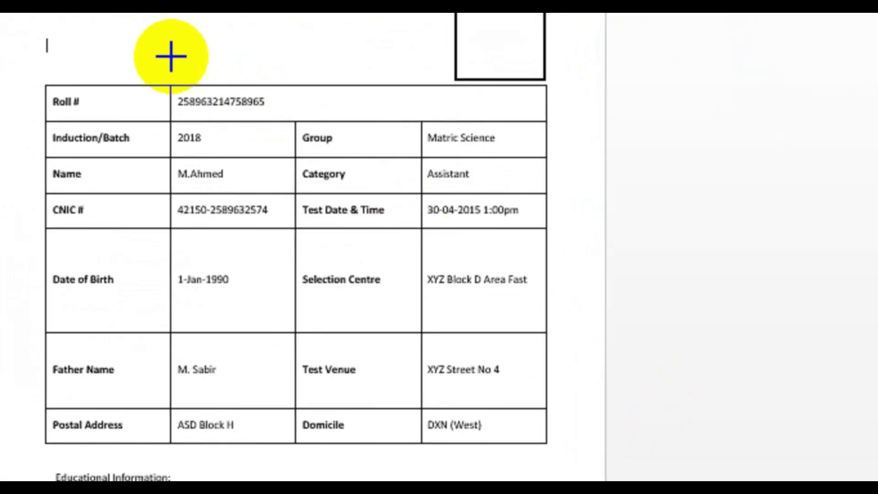
left_click_drag(137, 82, 523, 114)
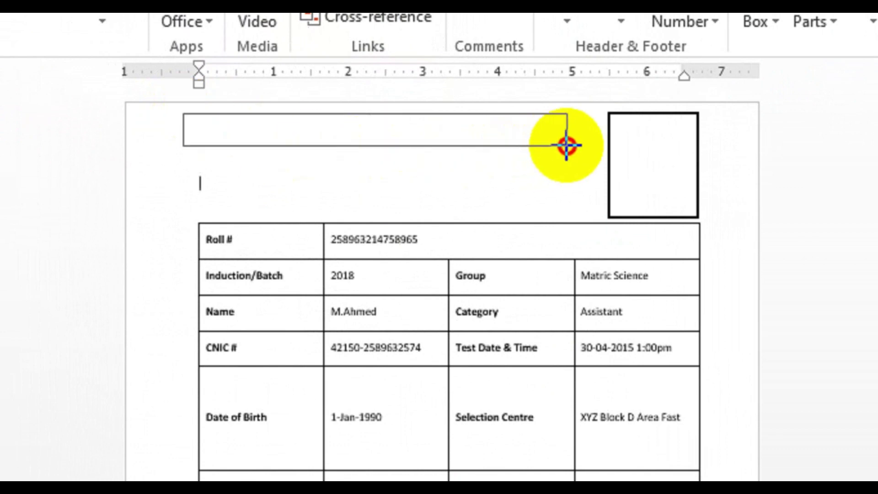
left_click_drag(480, 141, 497, 140)
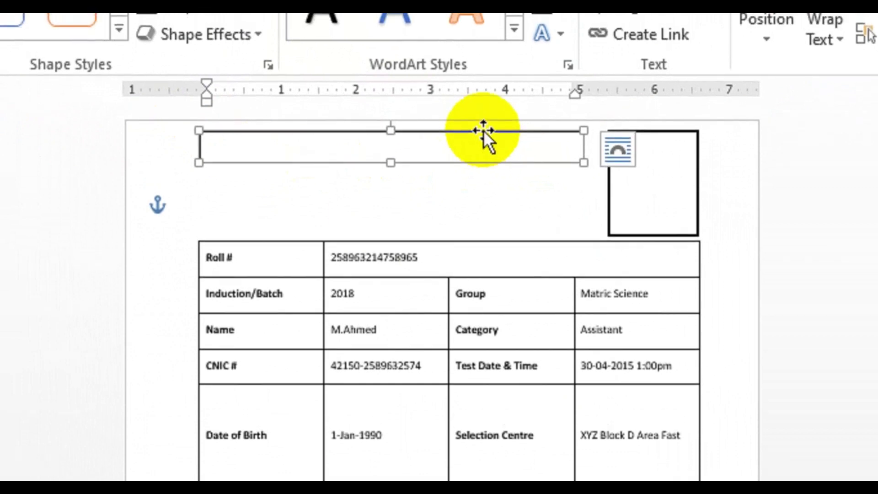
type("Registration Slip")
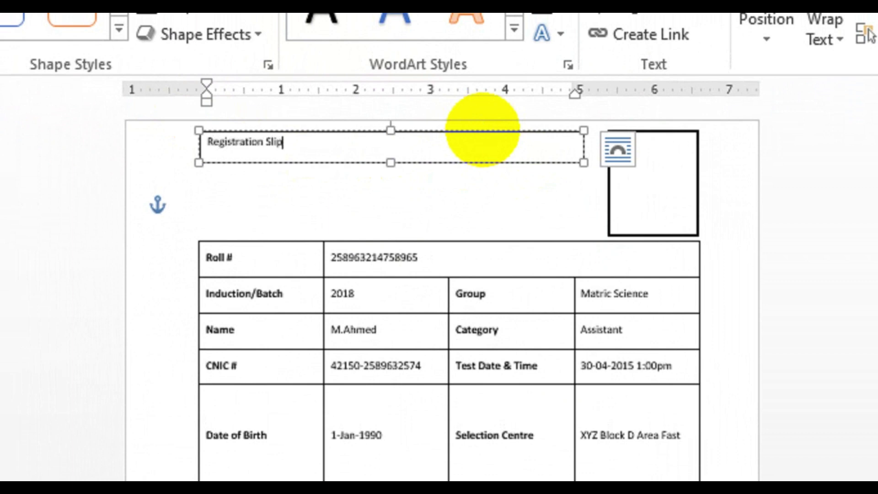
key("ctrl+a")
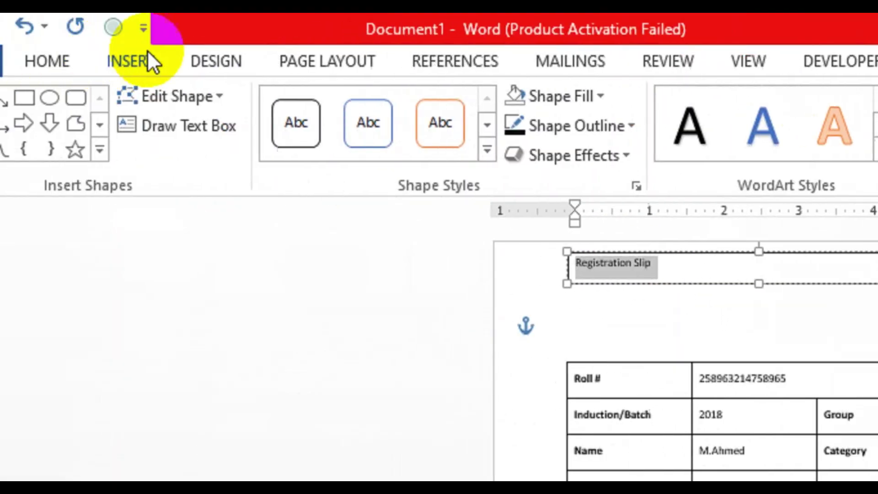
Centre and bold the 'Registration Slip' text, enlarge it to 26 pt, and make its box taller
left_click(132, 60)
left_click(590, 145)
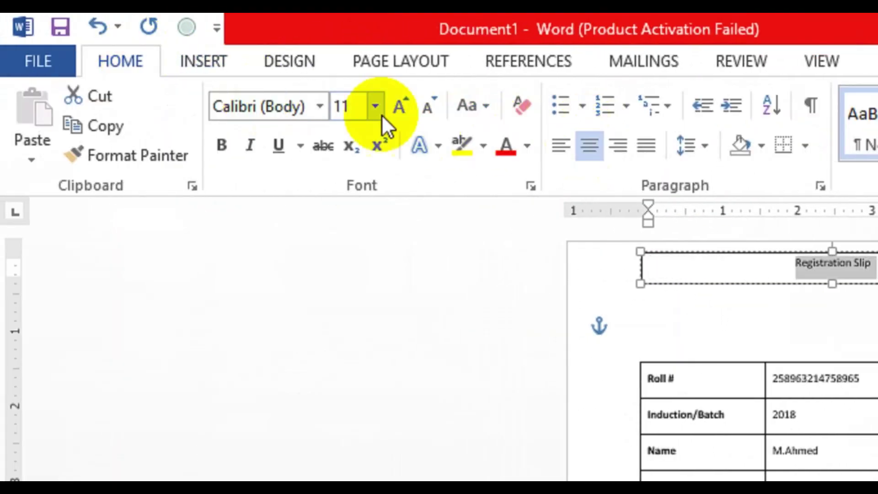
left_click(399, 106)
left_click(399, 106)
left_click(400, 106)
left_click(222, 145)
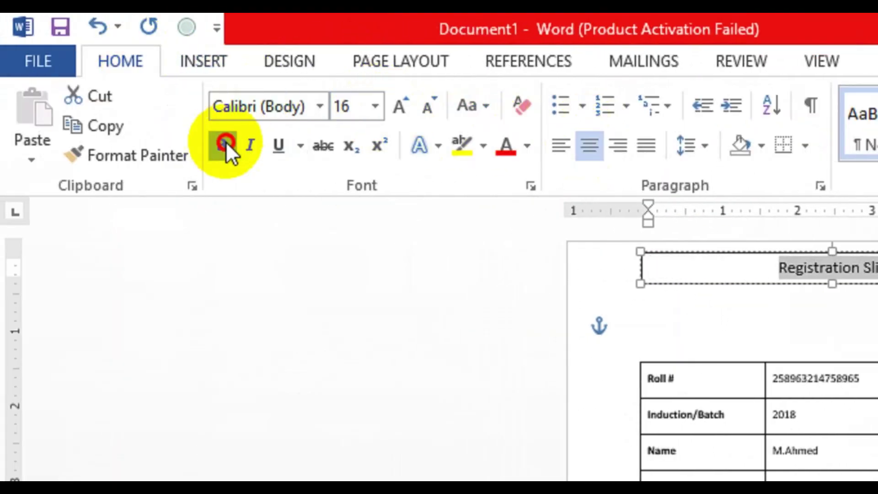
left_click(662, 284)
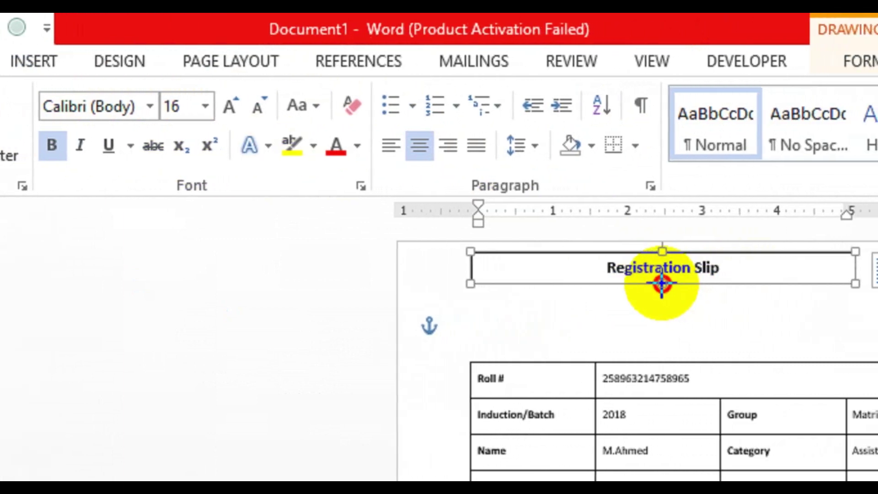
left_click_drag(662, 283, 659, 296)
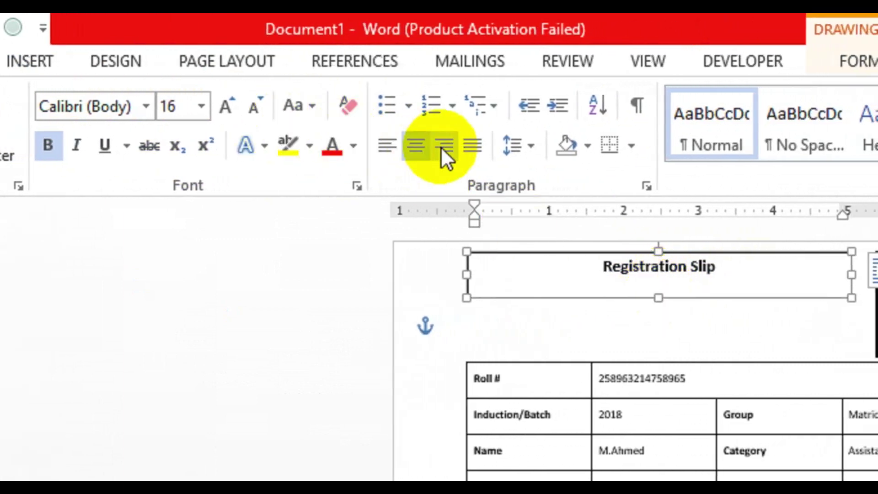
left_click_drag(559, 265, 568, 290)
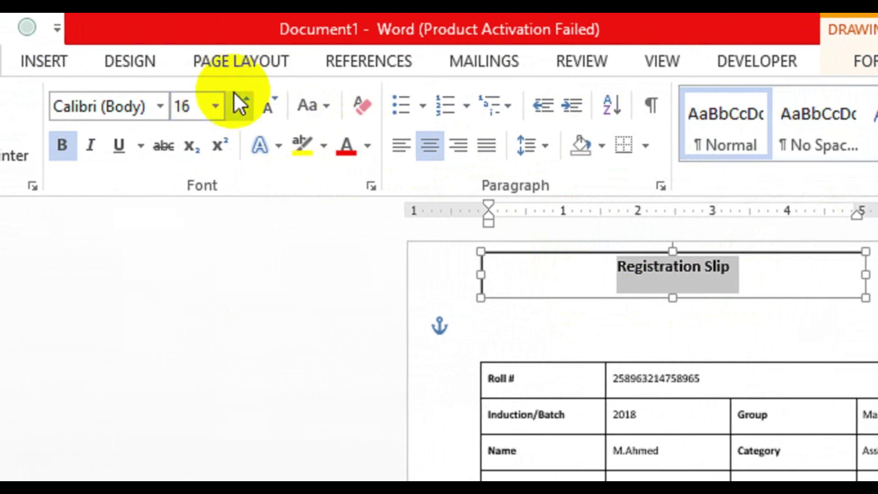
left_click(240, 104)
left_click(241, 105)
left_click(241, 105)
left_click(243, 105)
left_click(242, 105)
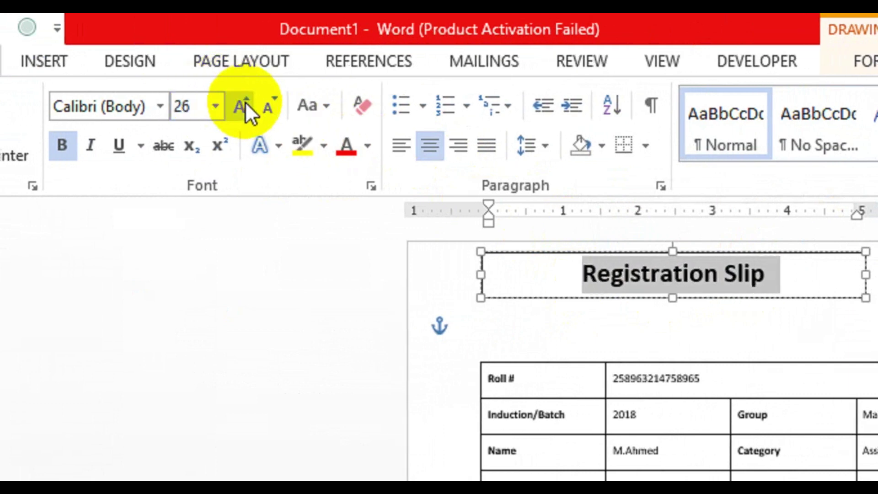
Fill the heading box black with no outline and make its text white
left_click(714, 61)
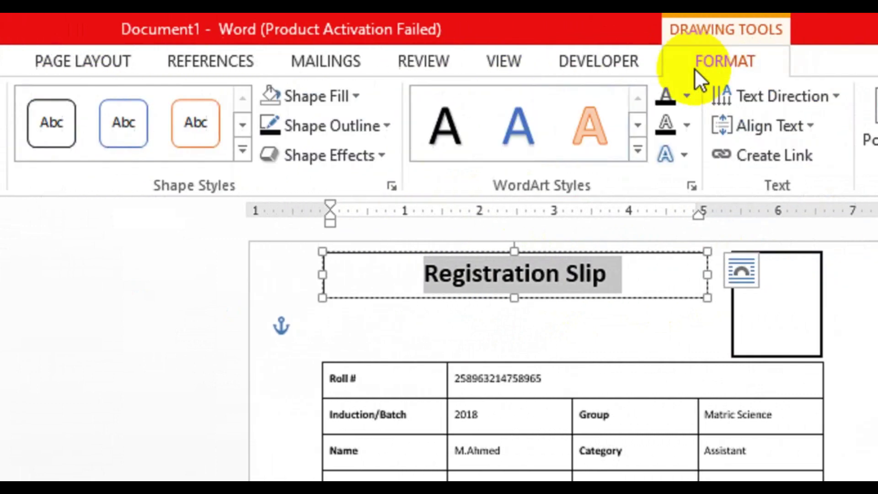
left_click(355, 96)
left_click(298, 238)
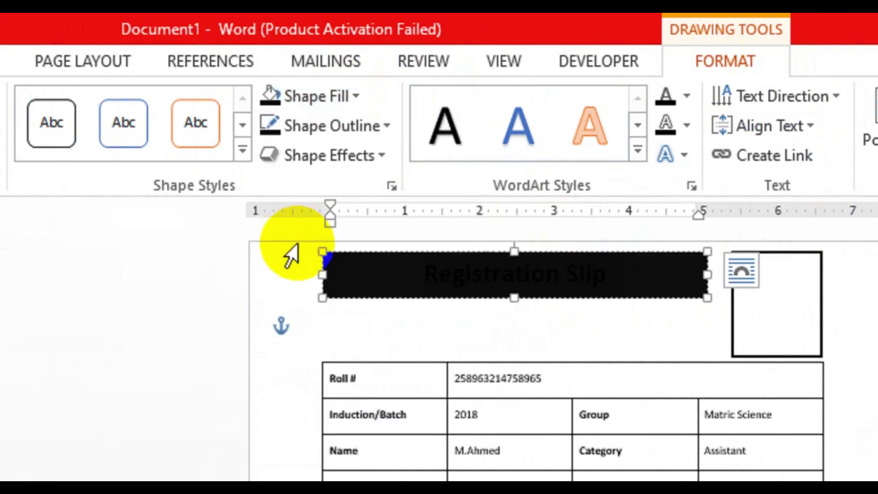
left_click(385, 125)
left_click(304, 353)
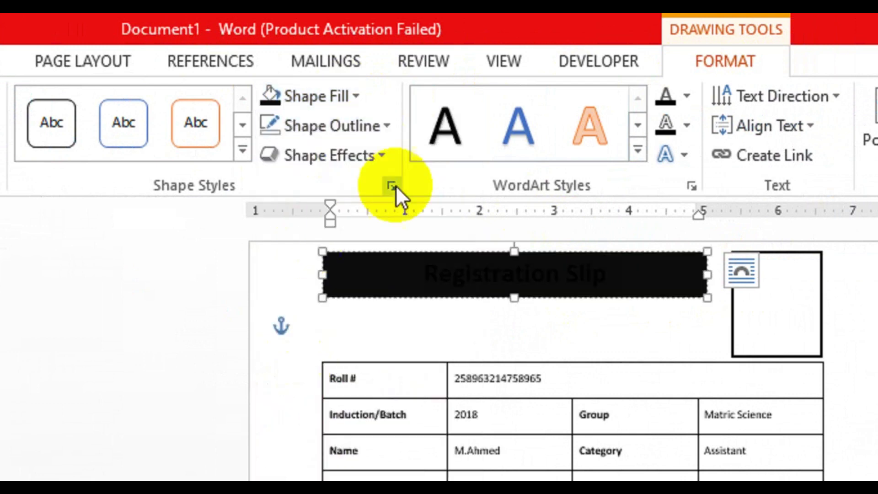
left_click(645, 95)
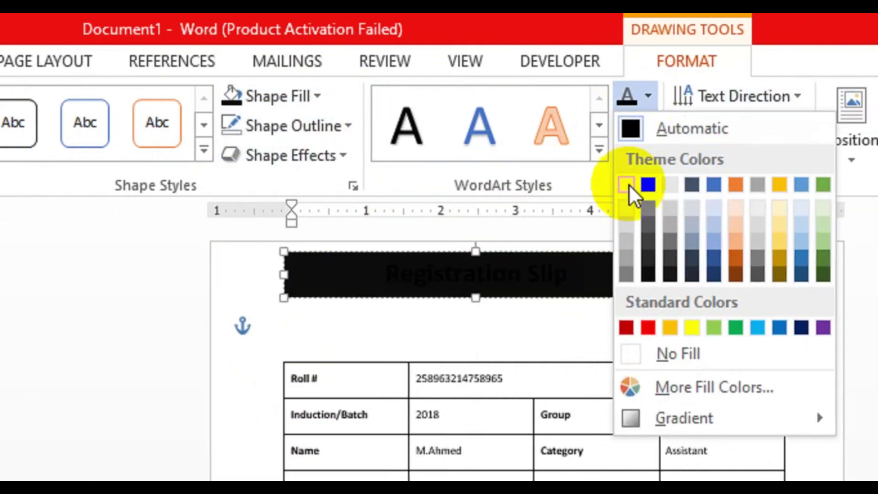
left_click(626, 184)
left_click(585, 336)
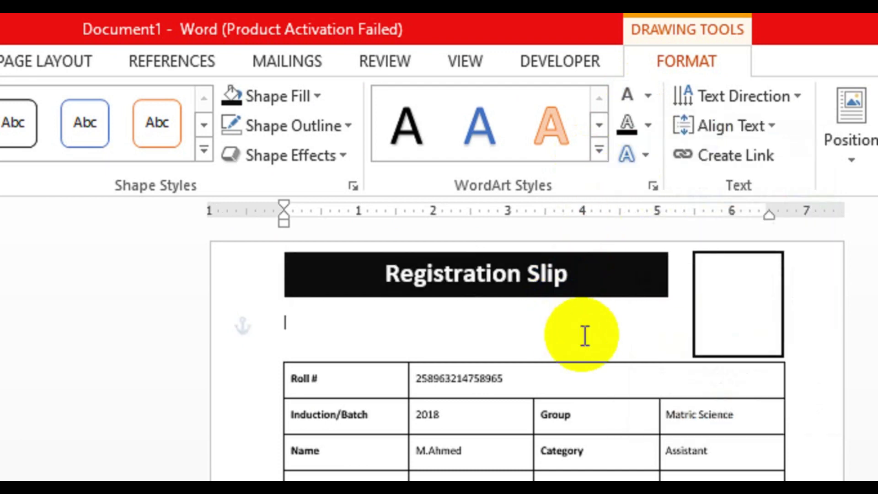